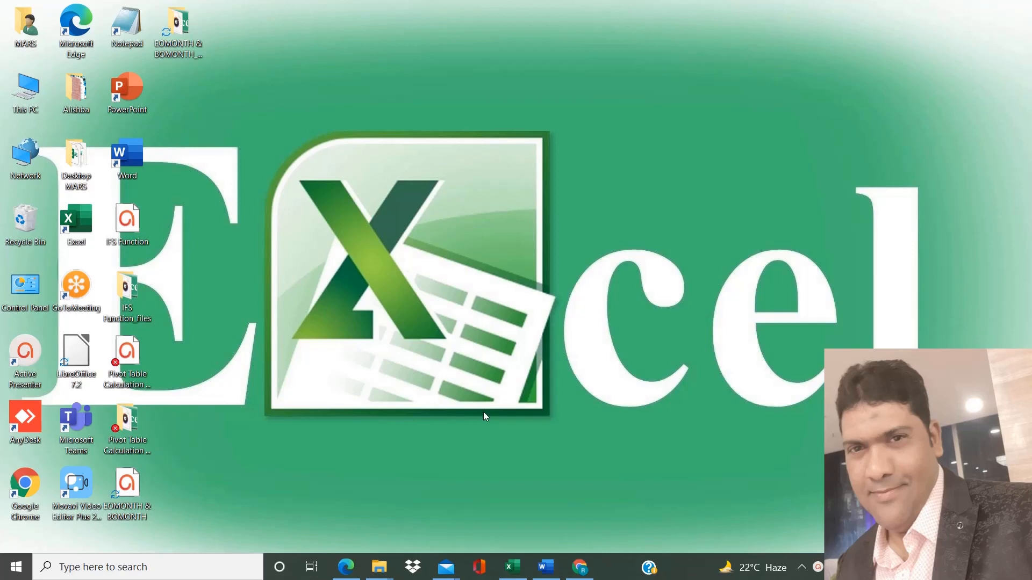
# Switch to the Excel workbook Book13 and select a cell in the Dept column
pyautogui.click(513, 566)
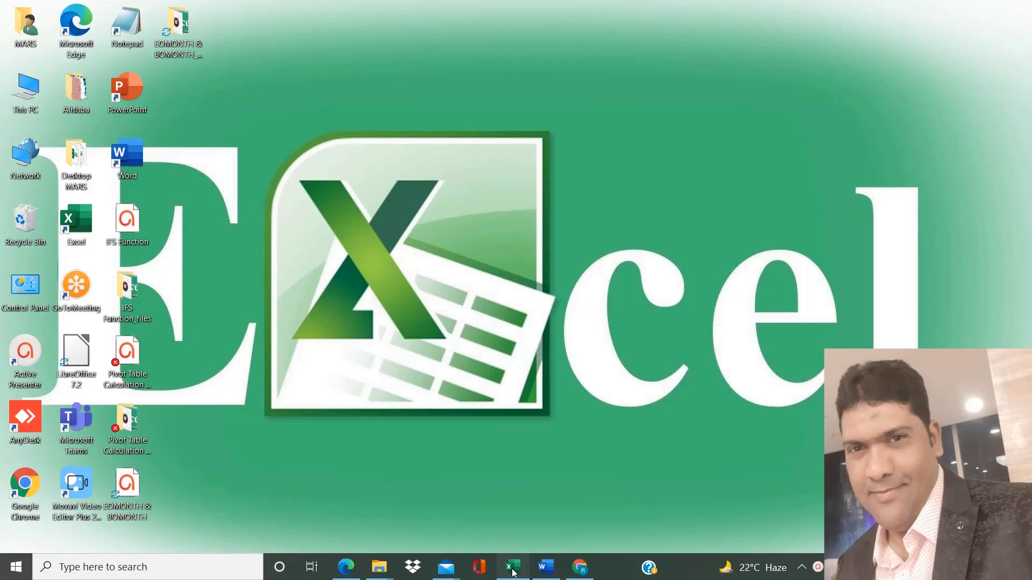
pyautogui.click(426, 234)
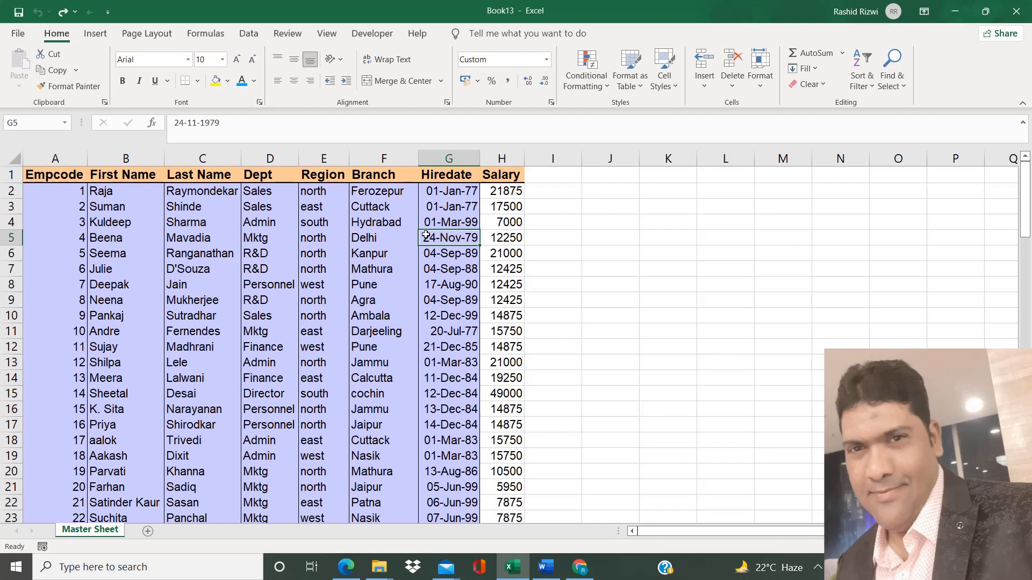
pyautogui.click(269, 210)
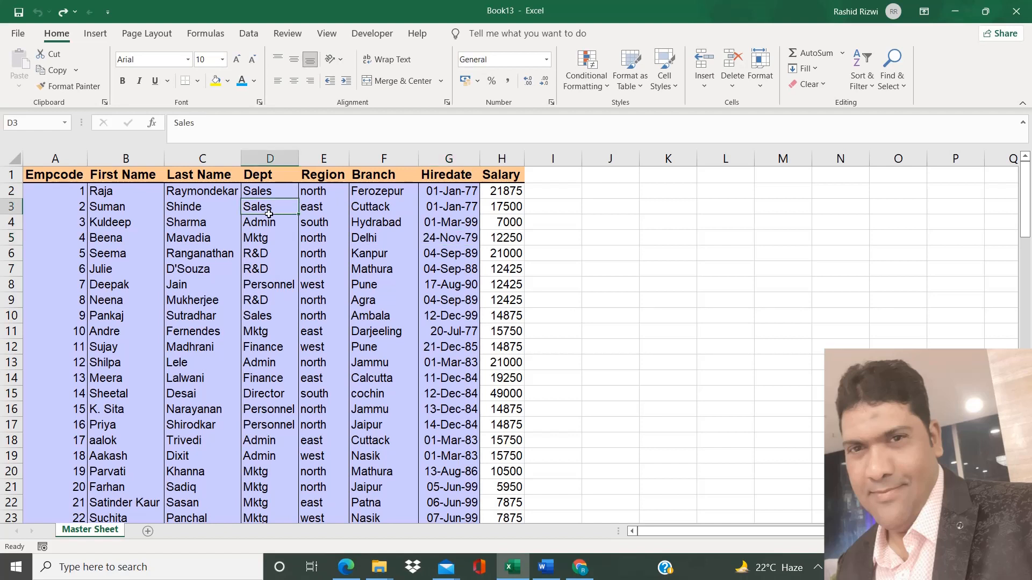
# Examine the different places that offer sort commands for the Dept column
pyautogui.click(255, 36)
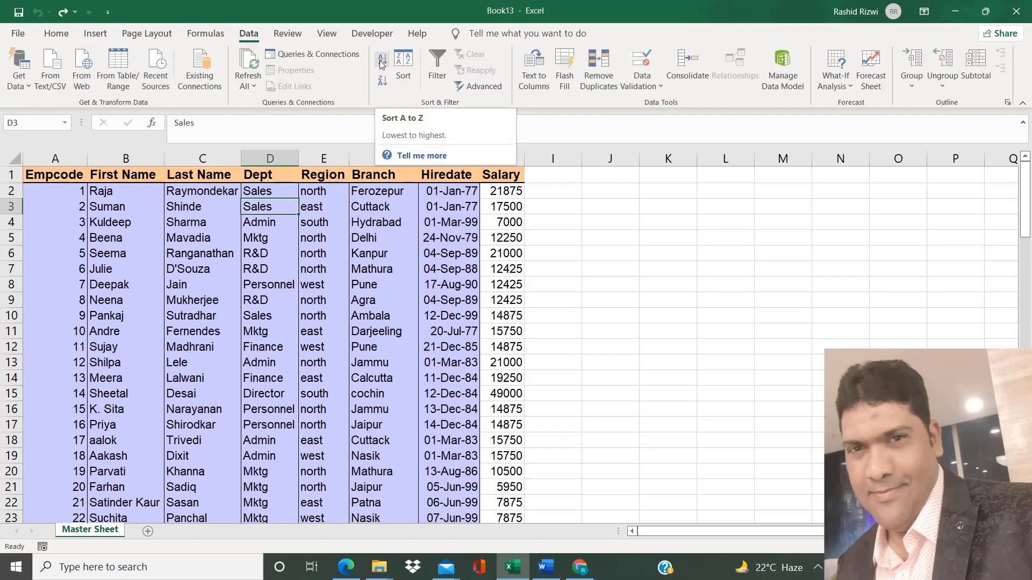
pyautogui.click(56, 36)
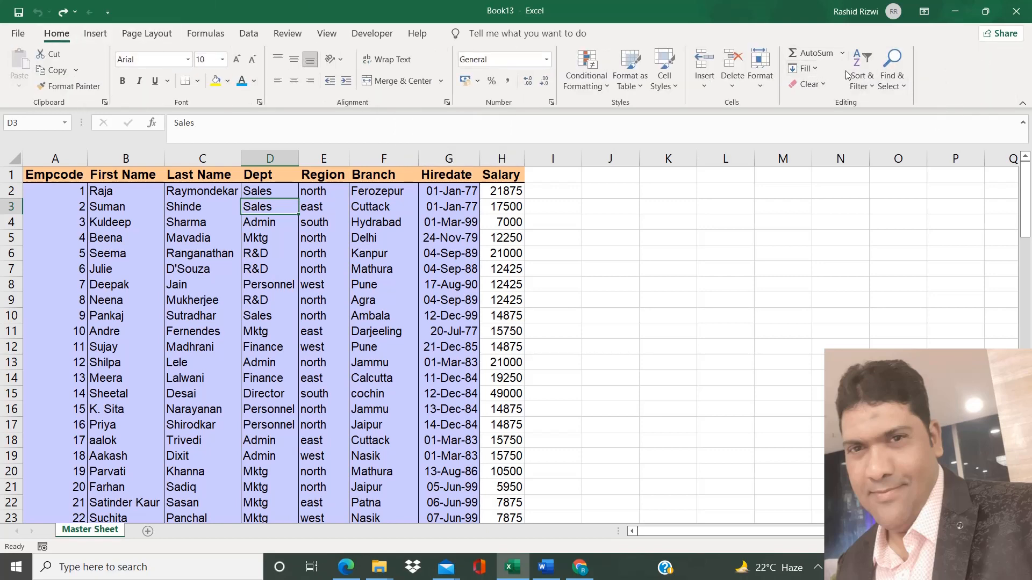
pyautogui.click(871, 86)
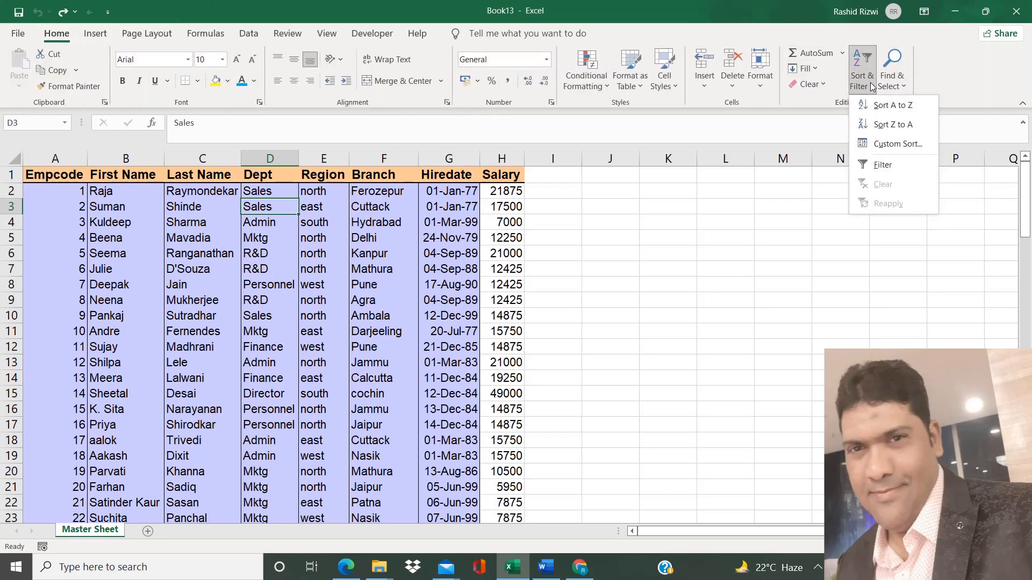
pyautogui.click(256, 235)
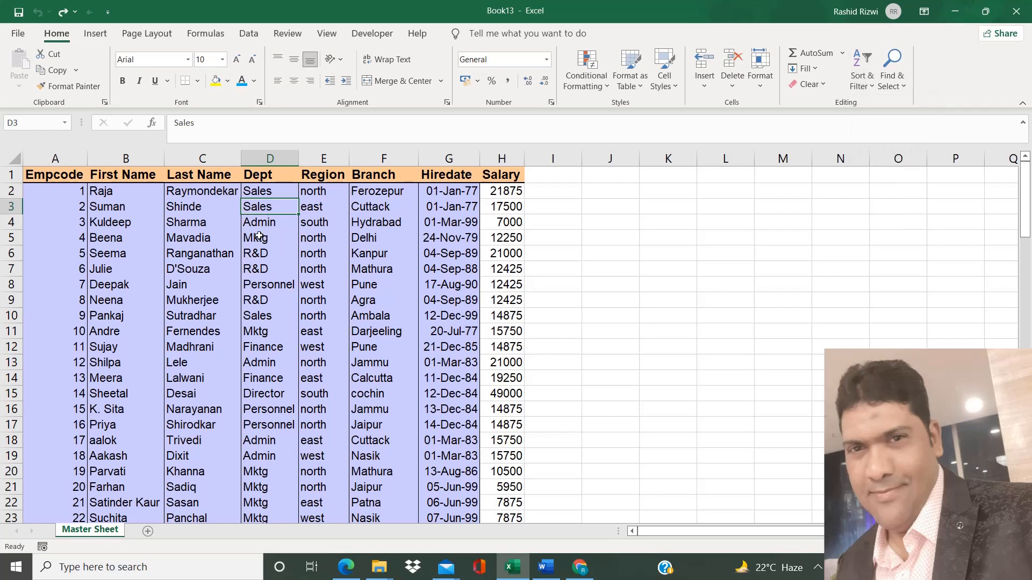
pyautogui.rightClick(259, 236)
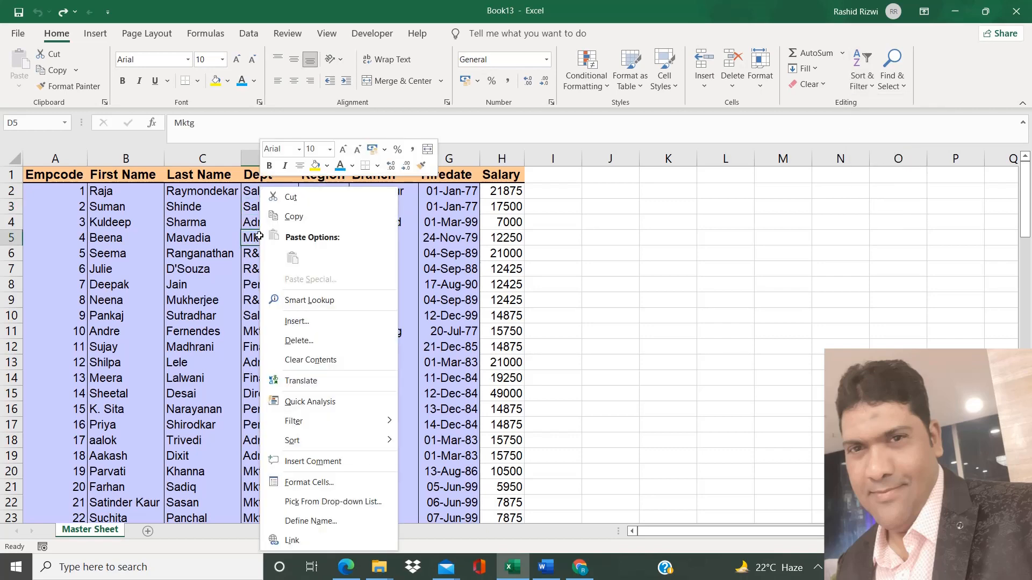
pyautogui.moveTo(298, 440)
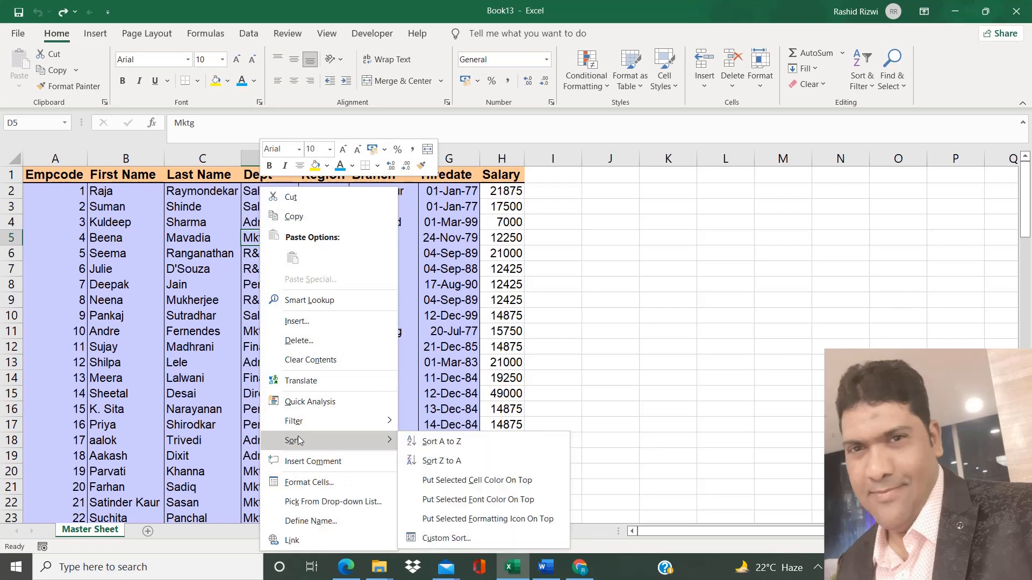
pyautogui.click(253, 237)
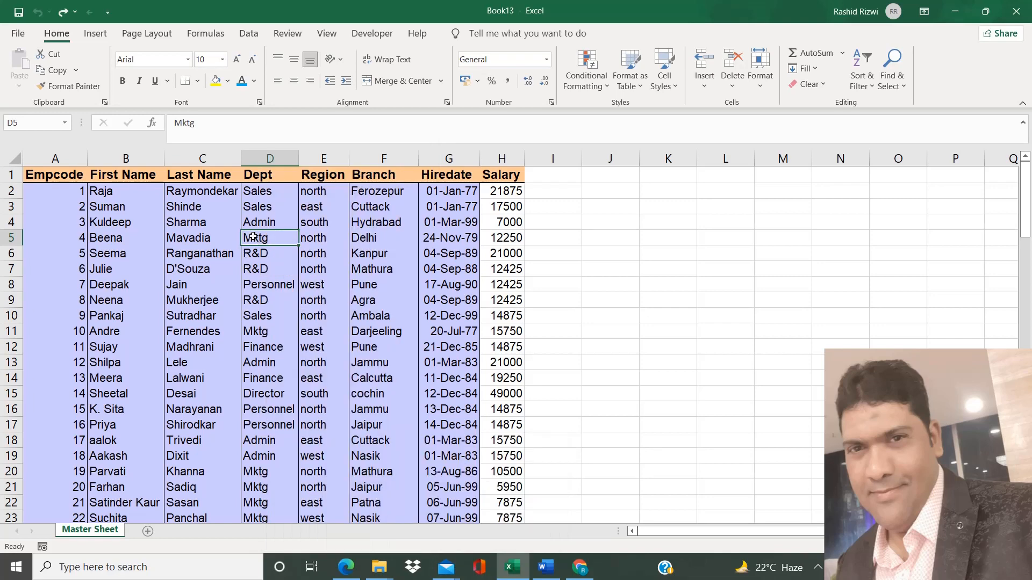
# Sort the employee table by Dept from A to Z, reverse it to Z to A, and restore A to Z
pyautogui.click(248, 34)
pyautogui.click(383, 61)
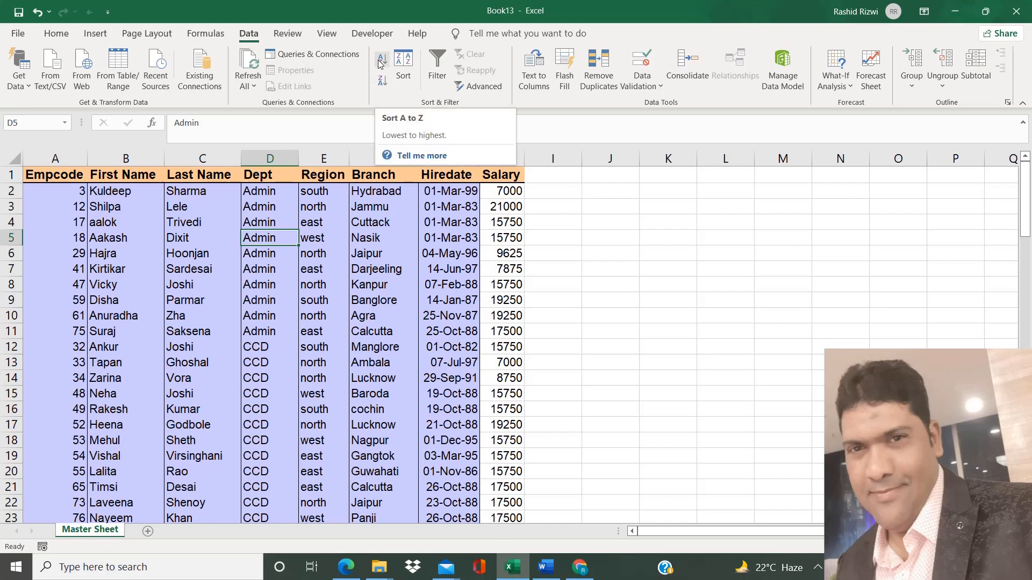
pyautogui.click(381, 81)
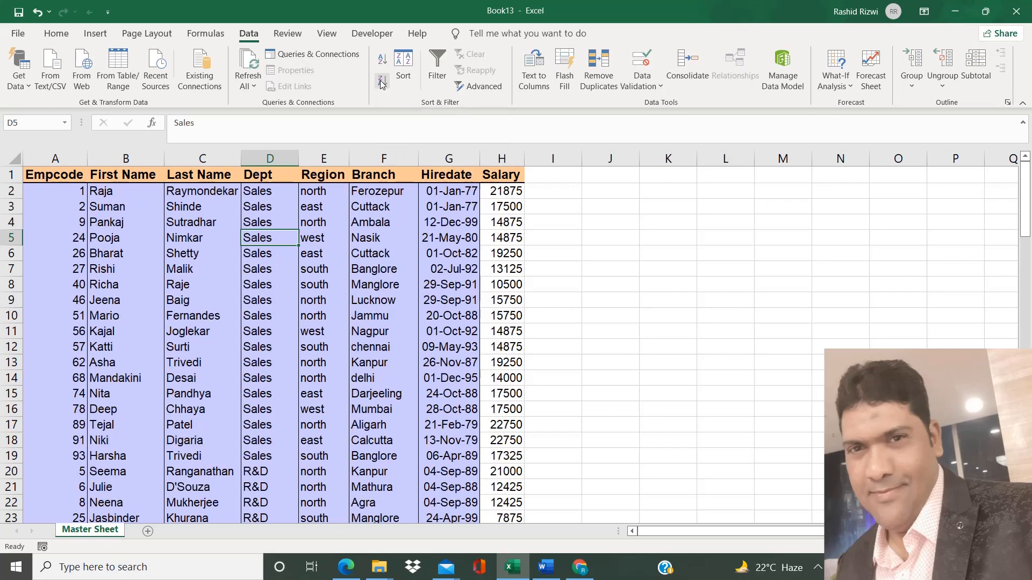
pyautogui.click(383, 63)
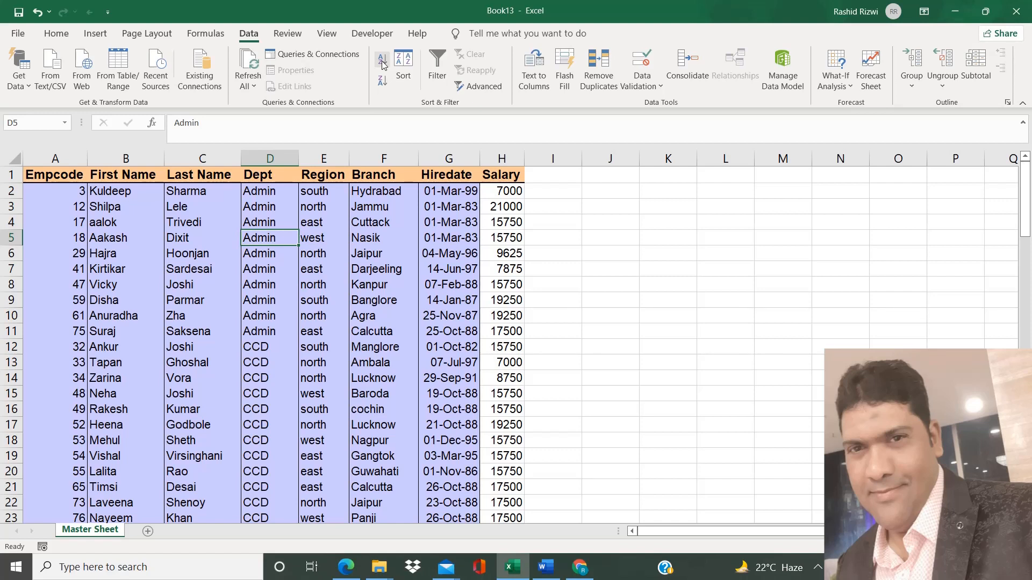
# Start a department order list beside the table by entering Director, Finance and Sales in K3:K5
pyautogui.click(671, 208)
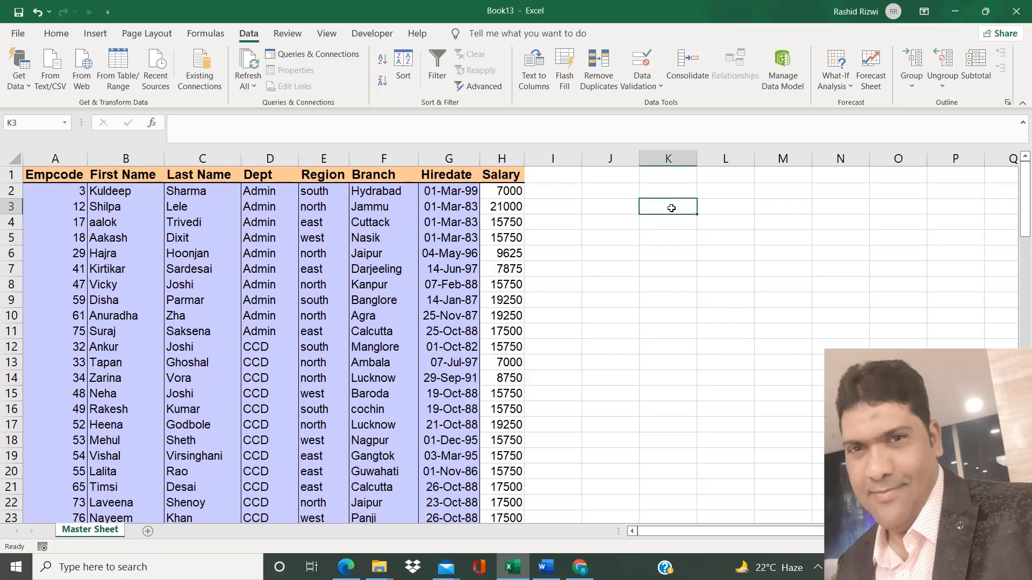
pyautogui.write('Direc')
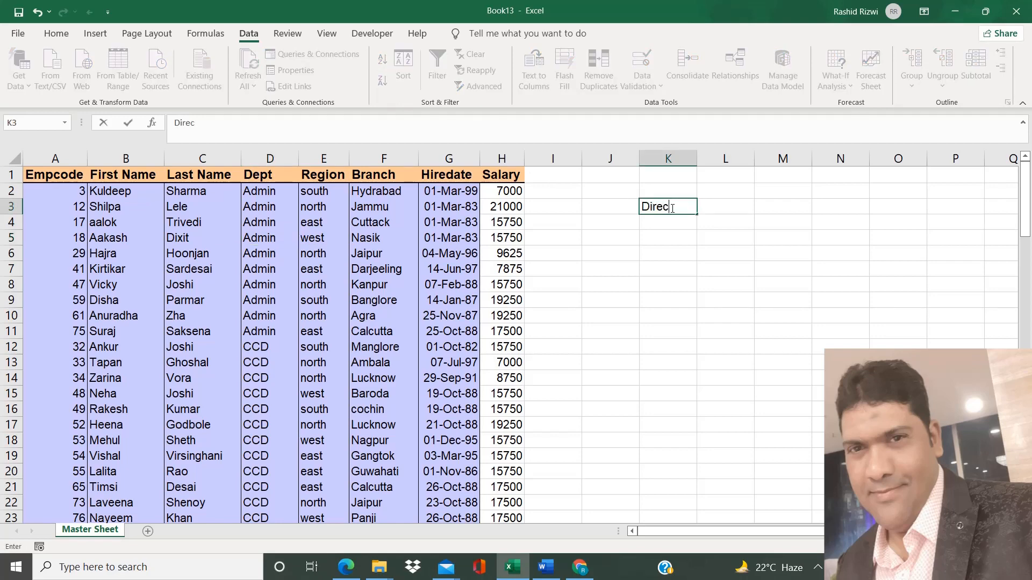
pyautogui.write('tor')
pyautogui.press('Return')
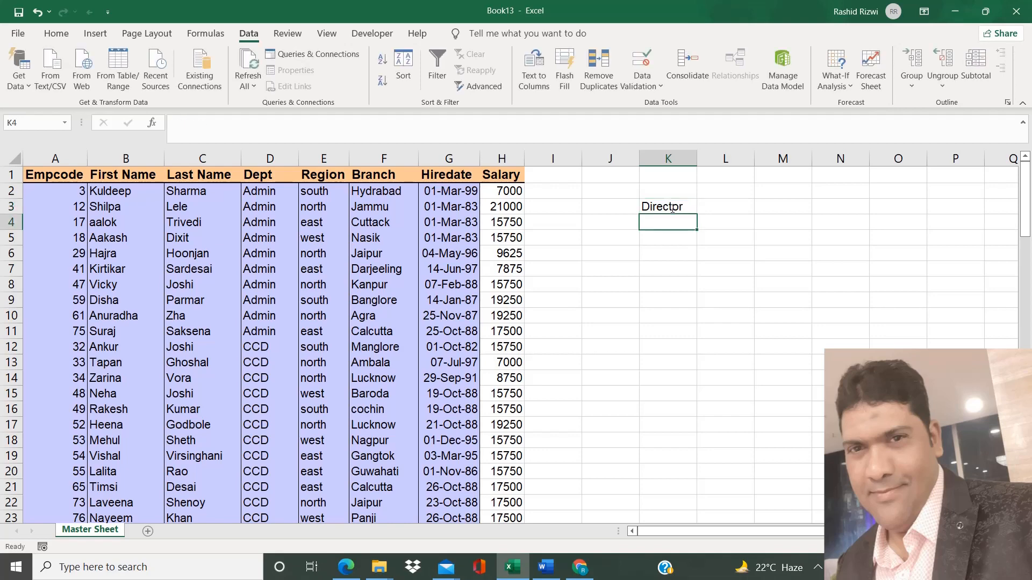
pyautogui.write('Finsnc')
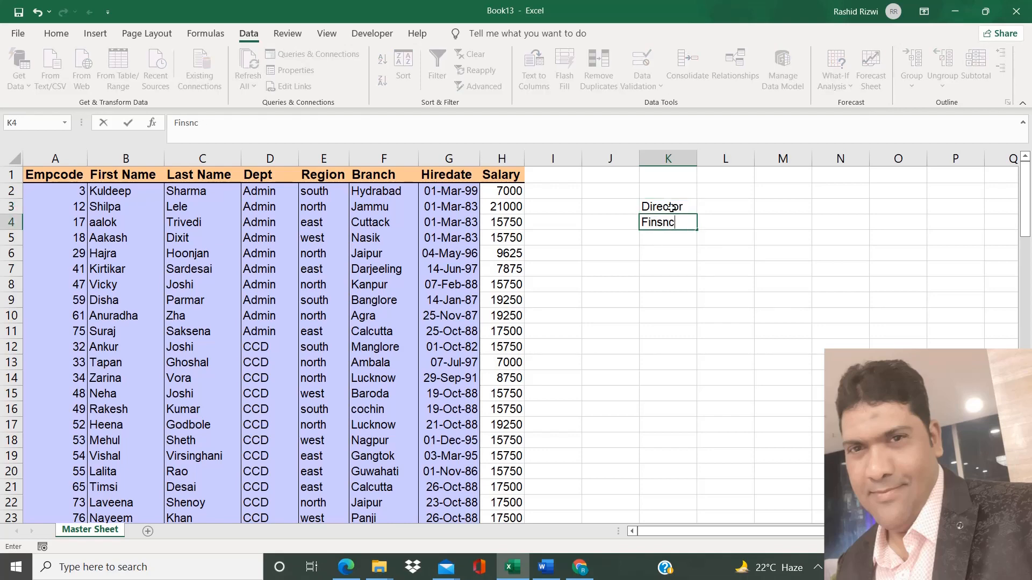
pyautogui.press('BackSpace')
pyautogui.press('BackSpace')
pyautogui.press('BackSpace')
pyautogui.write('ance')
pyautogui.press('Return')
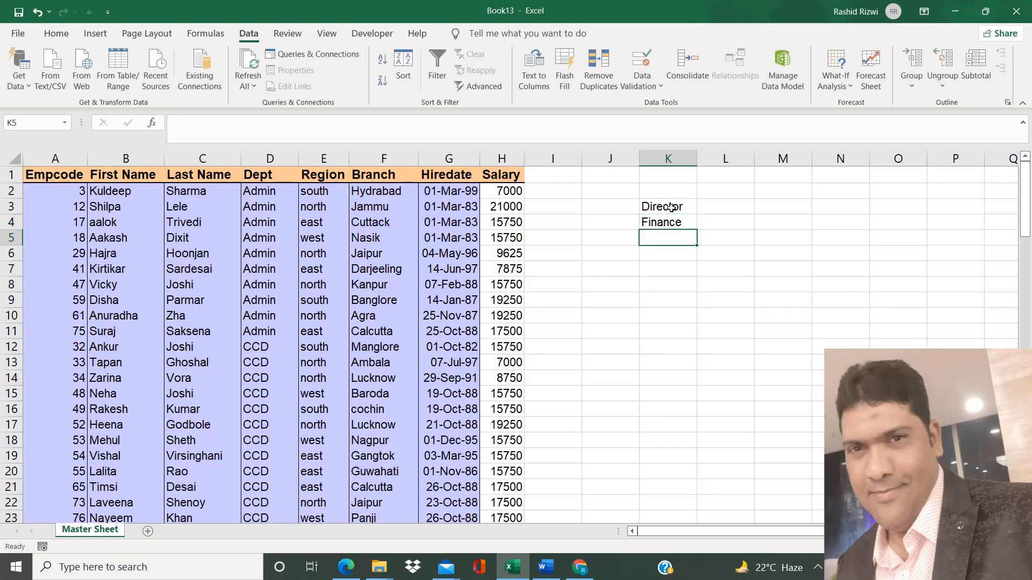
pyautogui.write('Sales')
pyautogui.press('Return')
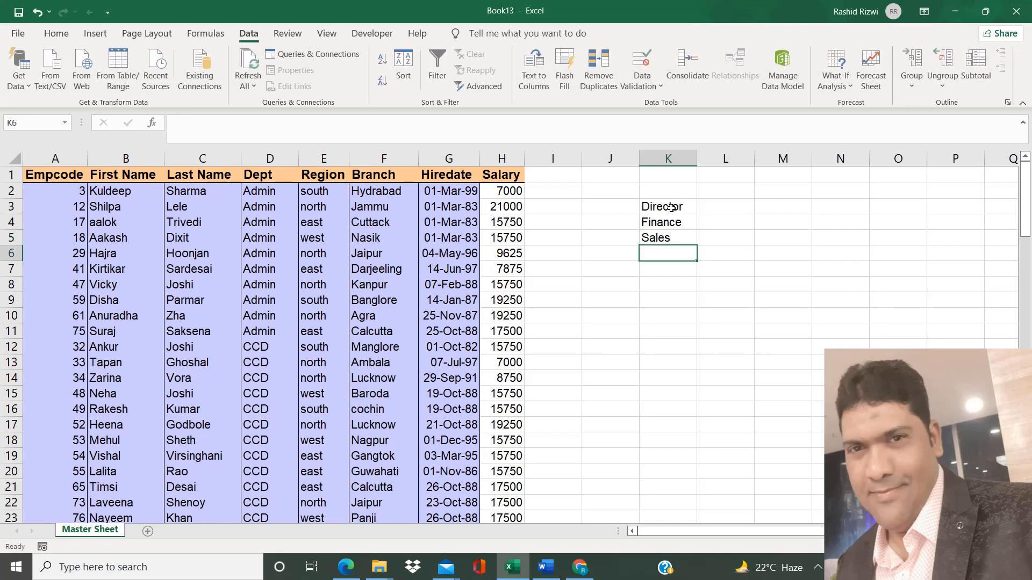
# Complete the department order list with Mktg, Admin, CCD, R&D and Personnel in K6:K10
pyautogui.write('Mktg')
pyautogui.press('Return')
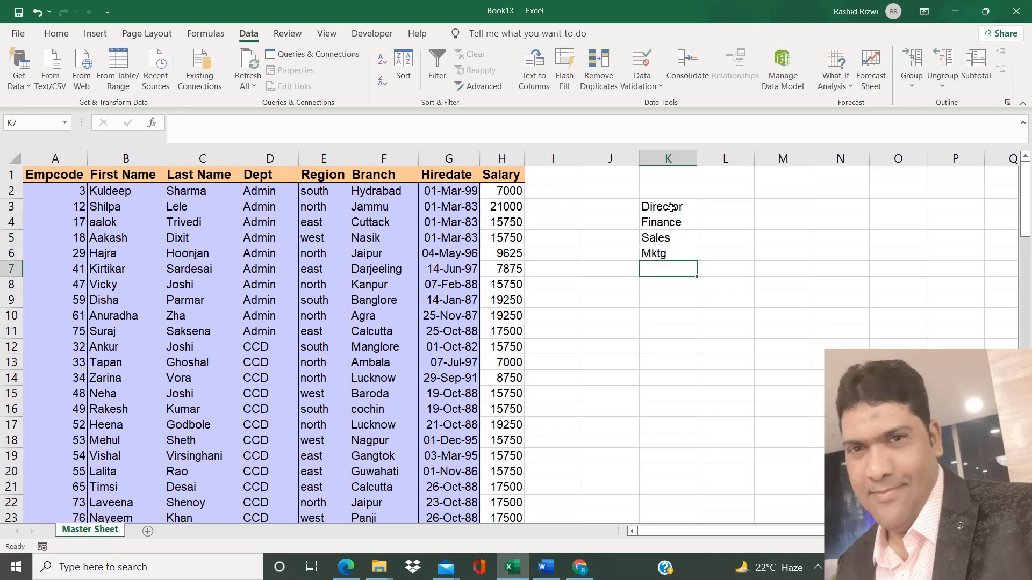
pyautogui.write('Admin')
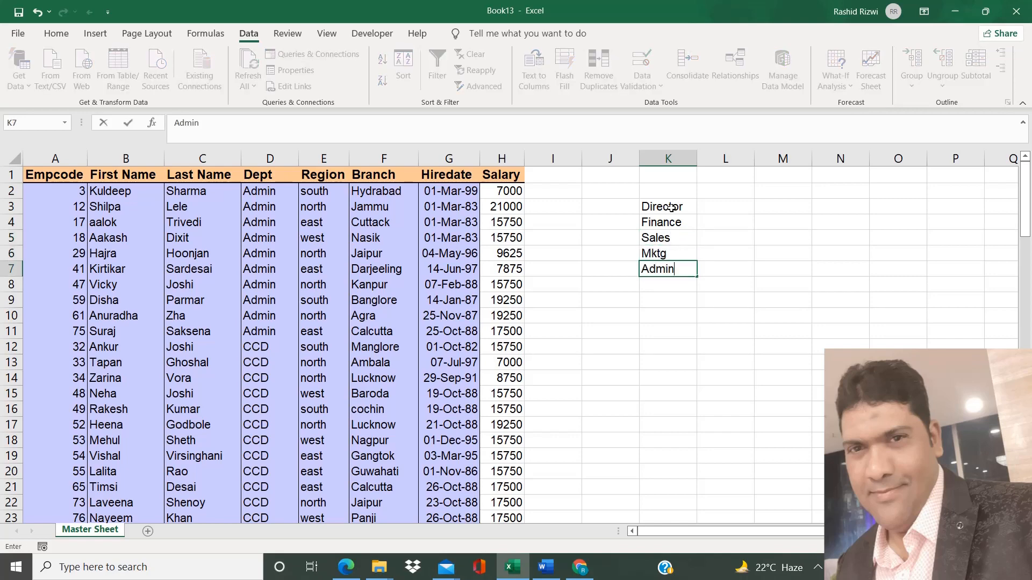
pyautogui.press('Return')
pyautogui.write('CCD')
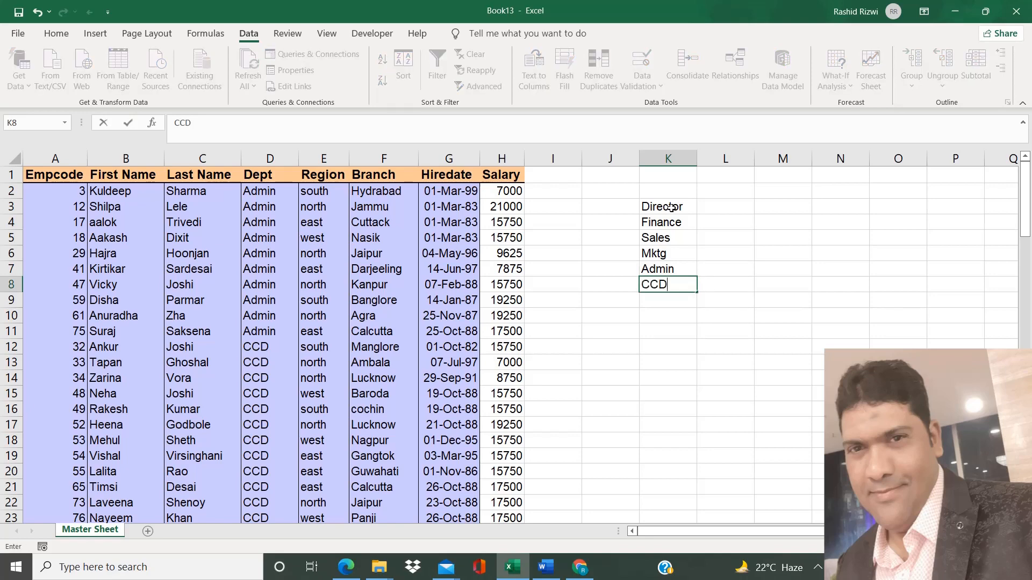
pyautogui.press('Return')
pyautogui.write('R&D')
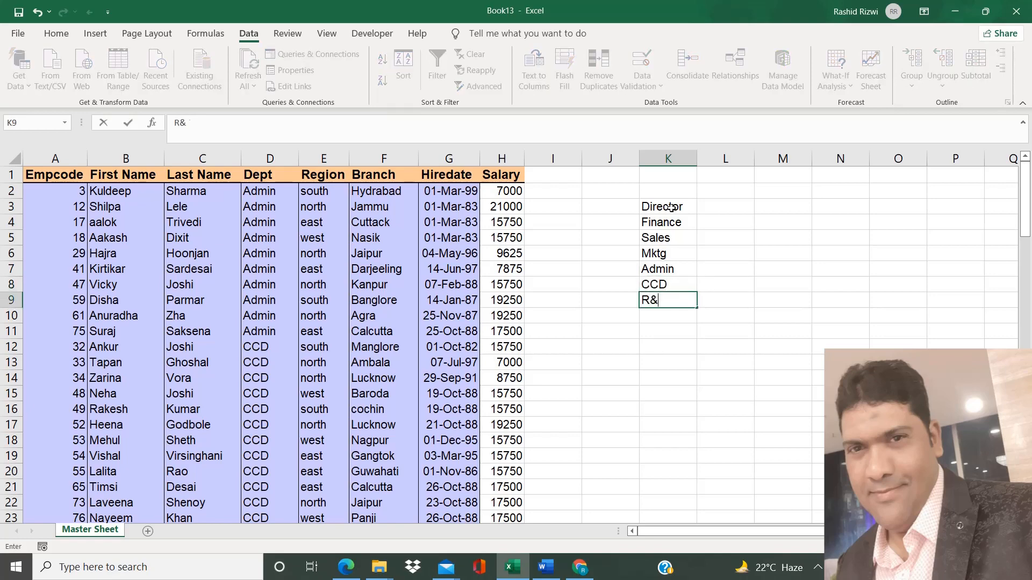
pyautogui.press('Return')
pyautogui.write('Perso')
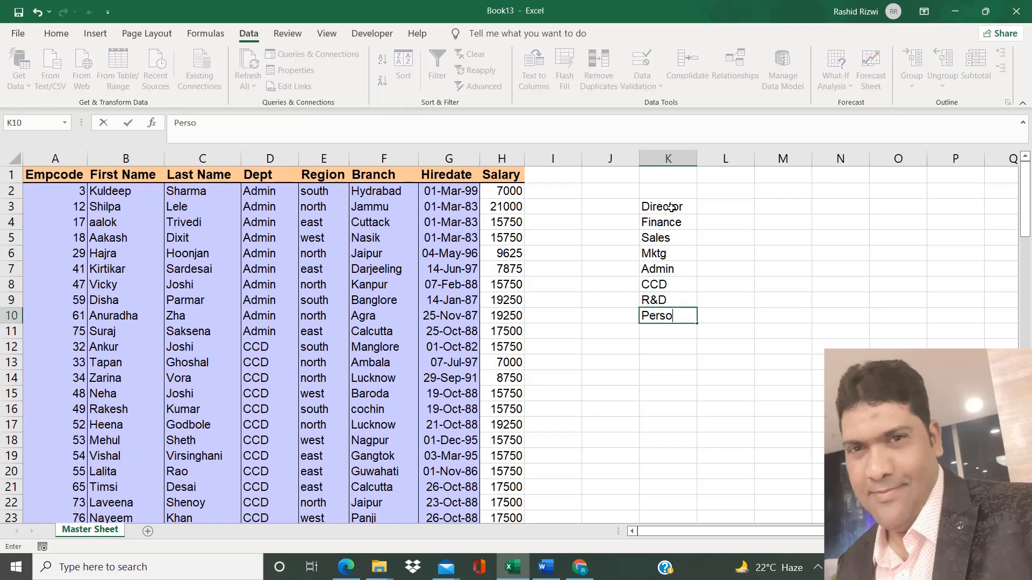
pyautogui.write('nnel')
pyautogui.press('Return')
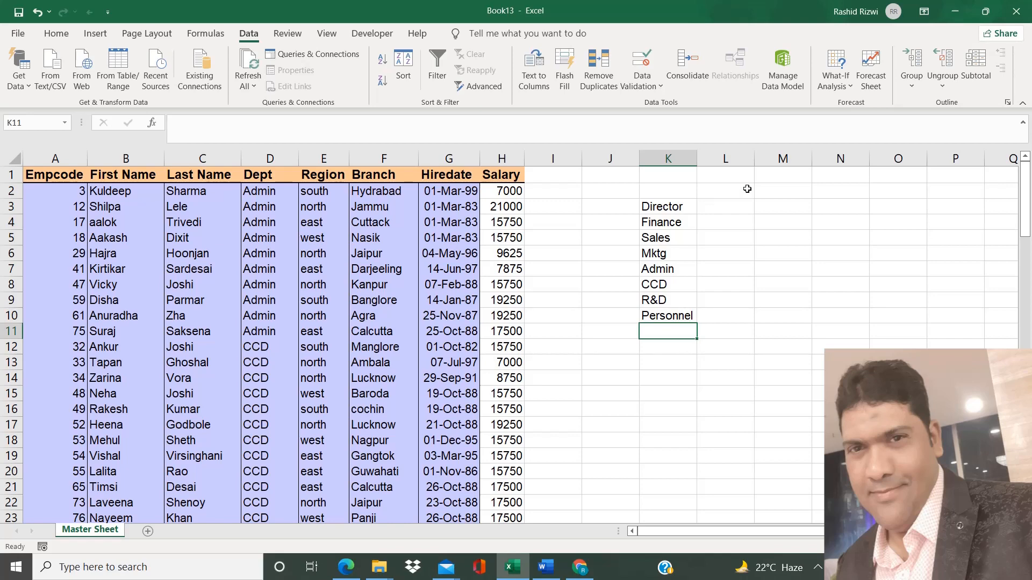
pyautogui.click(666, 211)
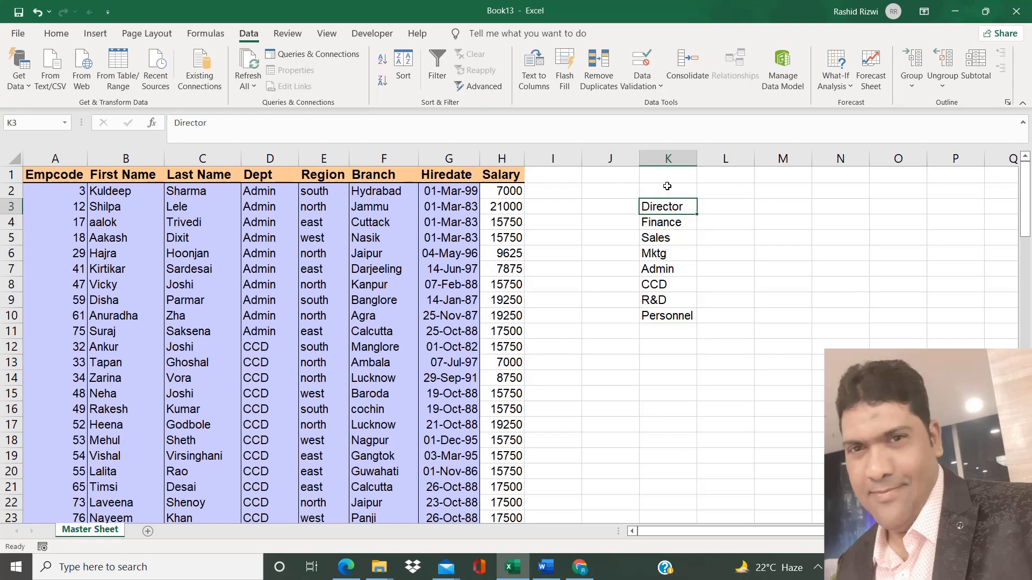
pyautogui.click(667, 159)
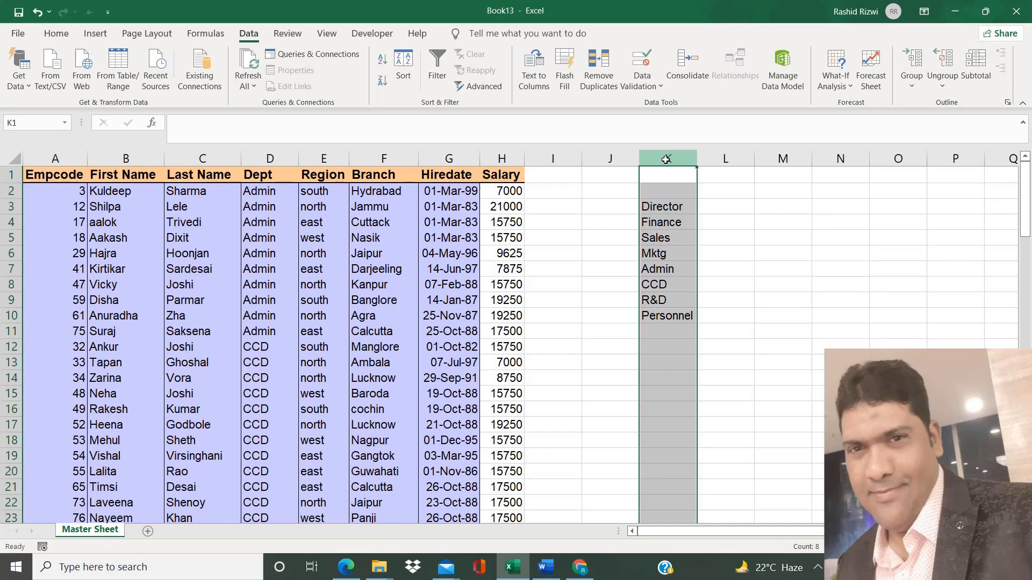
pyautogui.click(669, 253)
pyautogui.click(674, 208)
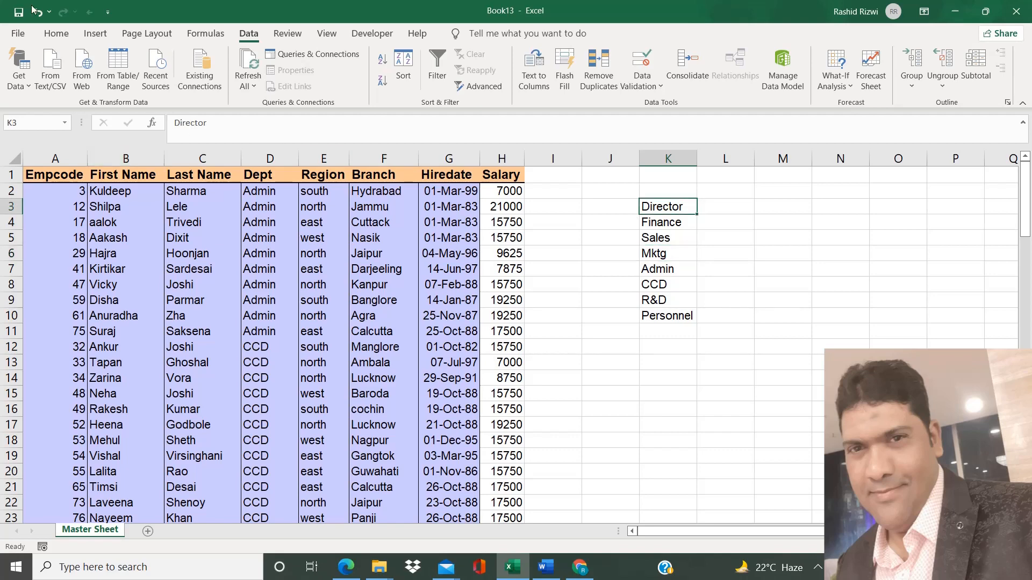
# Open the custom lists editor from the advanced Excel options
pyautogui.click(18, 34)
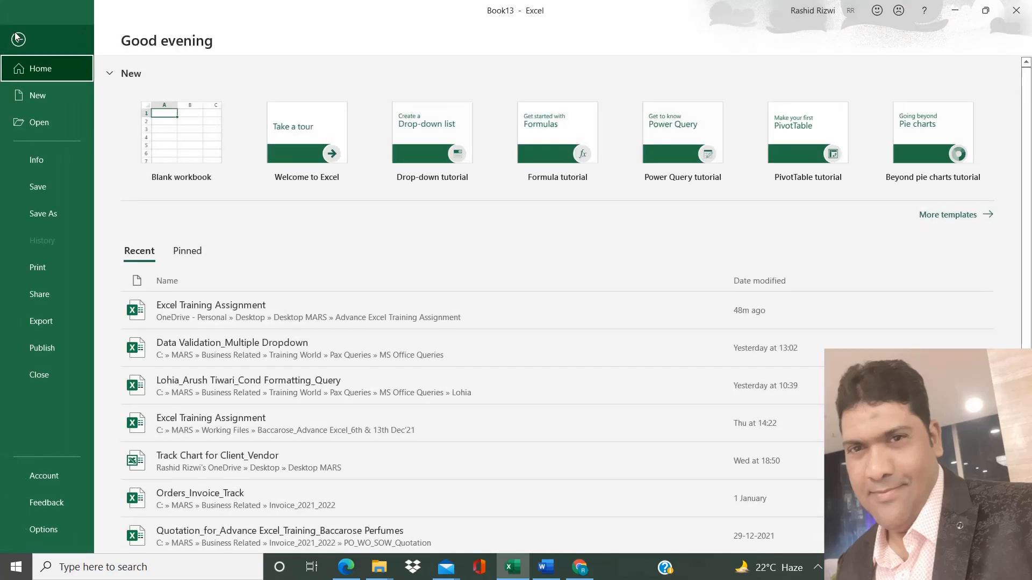
pyautogui.click(42, 531)
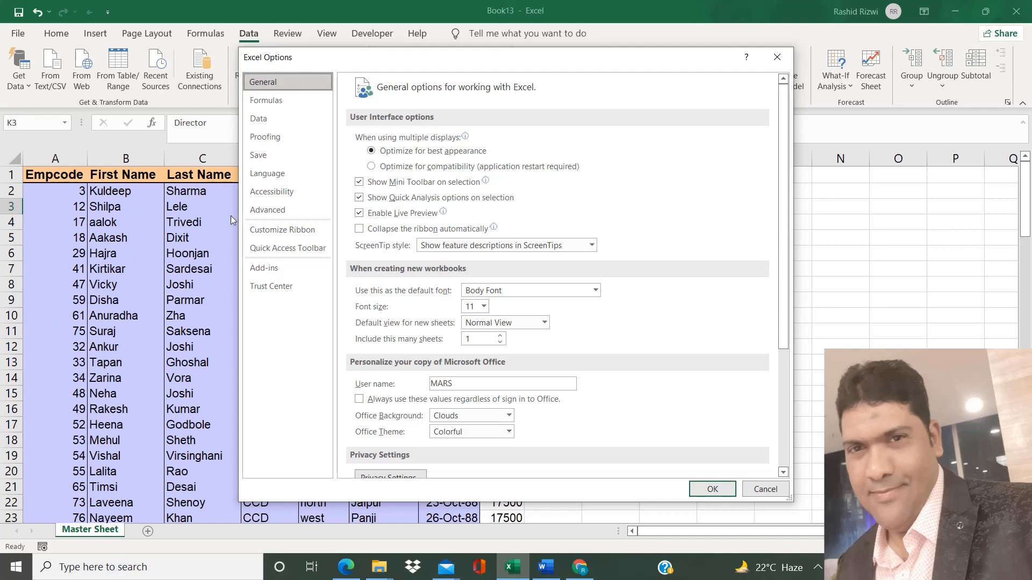
pyautogui.click(315, 208)
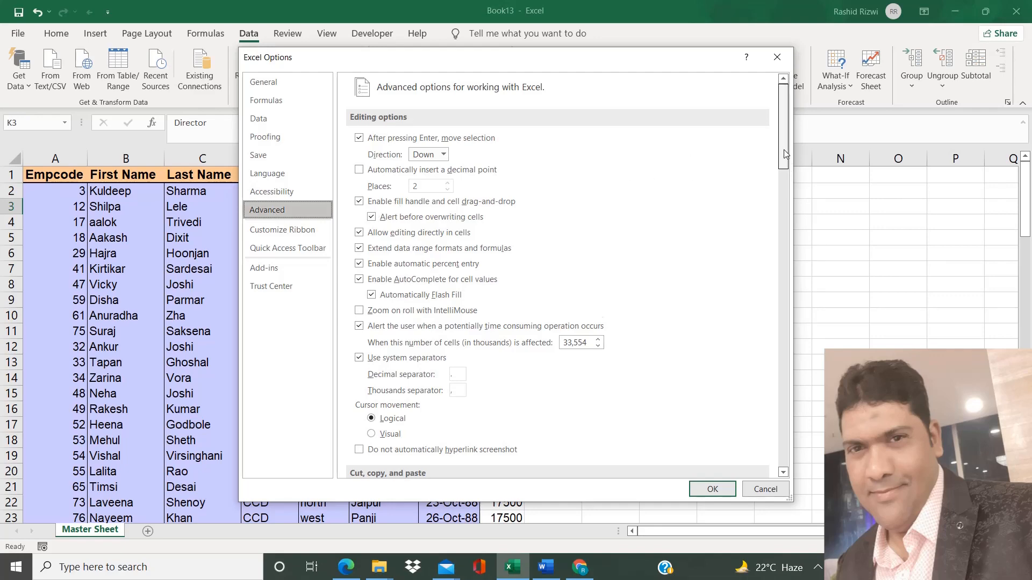
pyautogui.moveTo(783, 153); pyautogui.dragTo(783, 457)
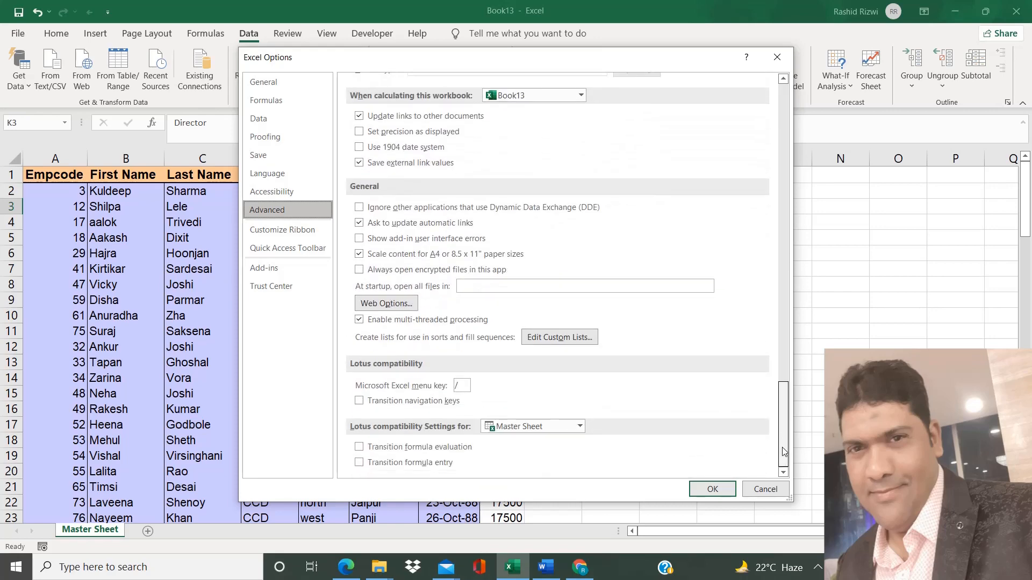
pyautogui.click(567, 339)
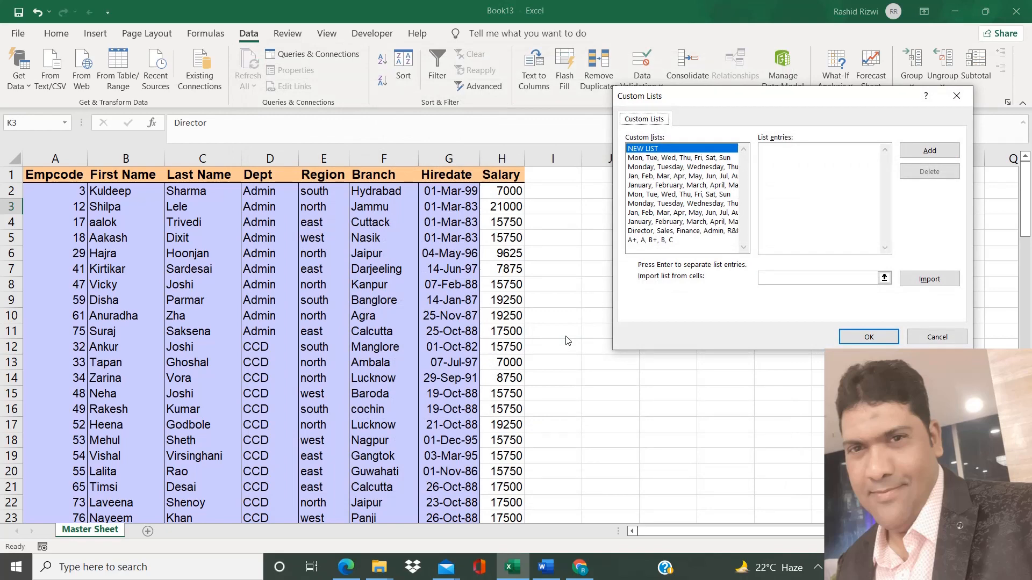
# Delete the two existing custom lists, the one starting with Director, Sales, Finance and the A+, A, B+, B, C list
pyautogui.moveTo(675, 96); pyautogui.dragTo(562, 106)
pyautogui.click(542, 241)
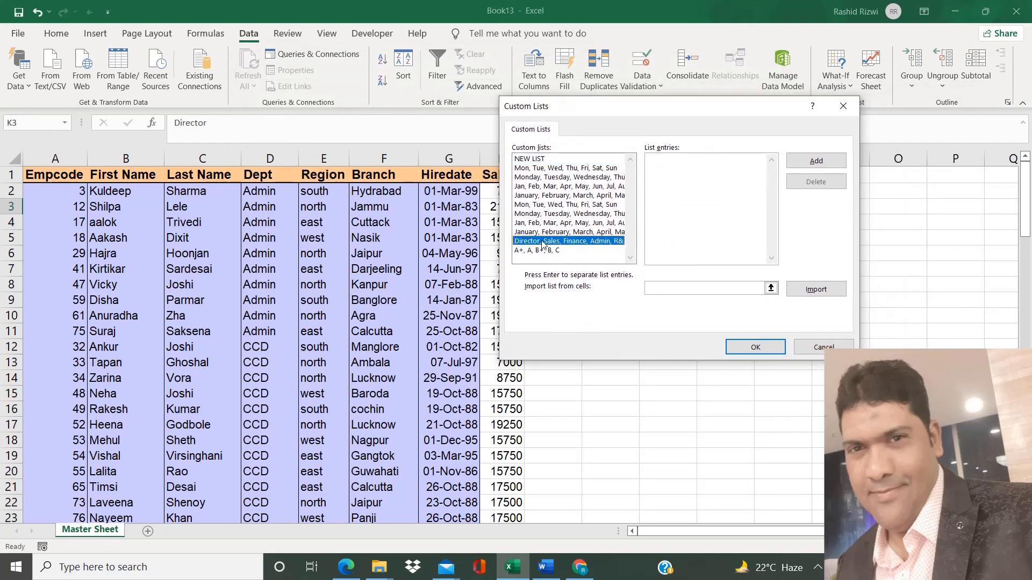
pyautogui.click(816, 181)
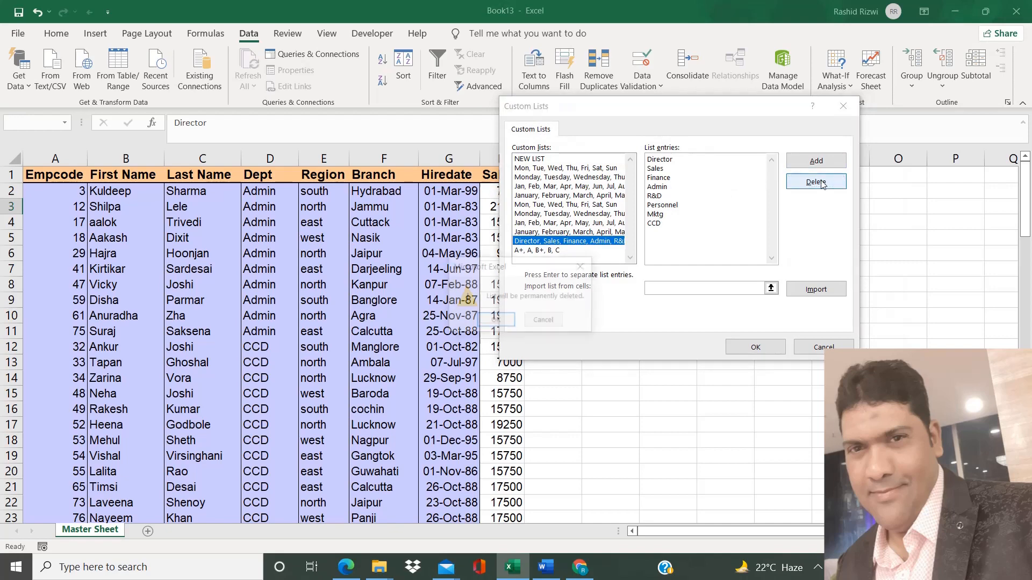
pyautogui.click(493, 321)
pyautogui.click(535, 241)
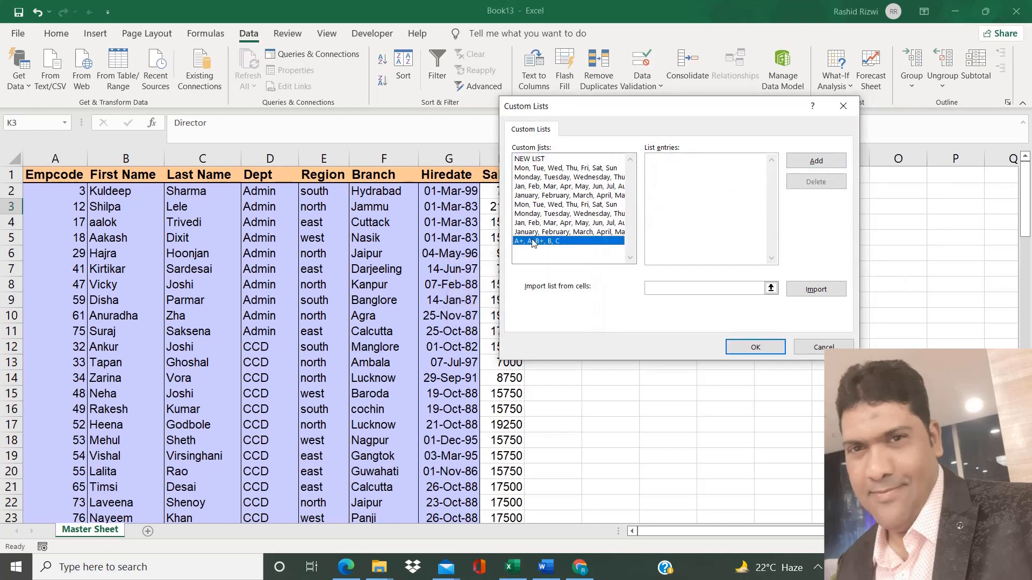
pyautogui.click(816, 181)
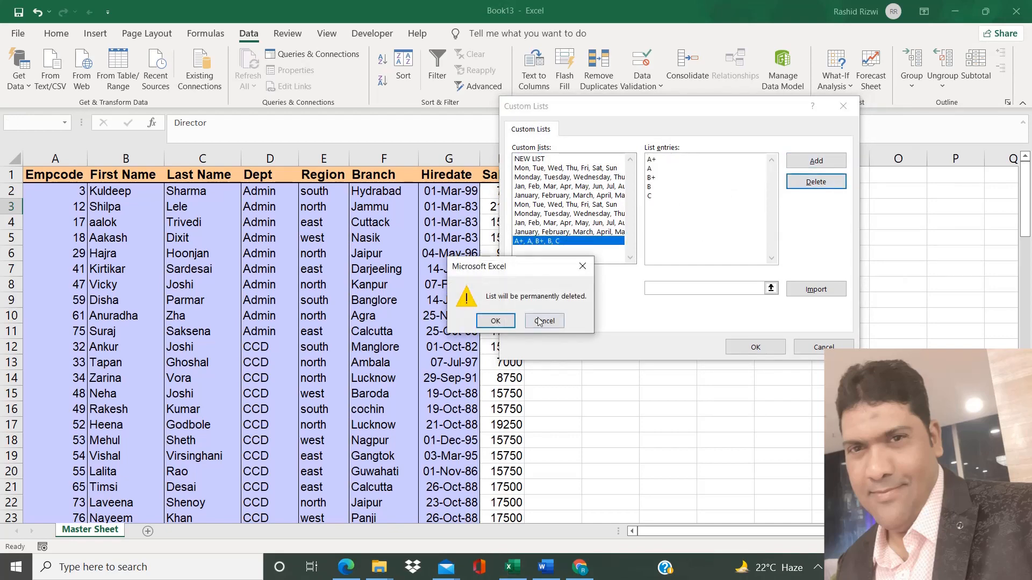
pyautogui.click(495, 321)
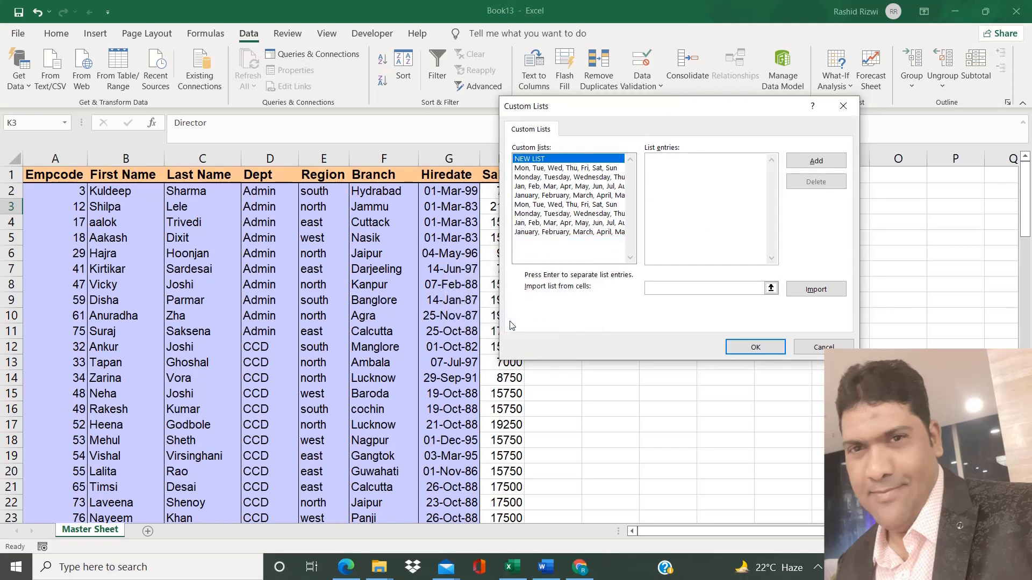
# Import the department order from K3:K10 as a new custom list and accept the Excel options
pyautogui.click(574, 205)
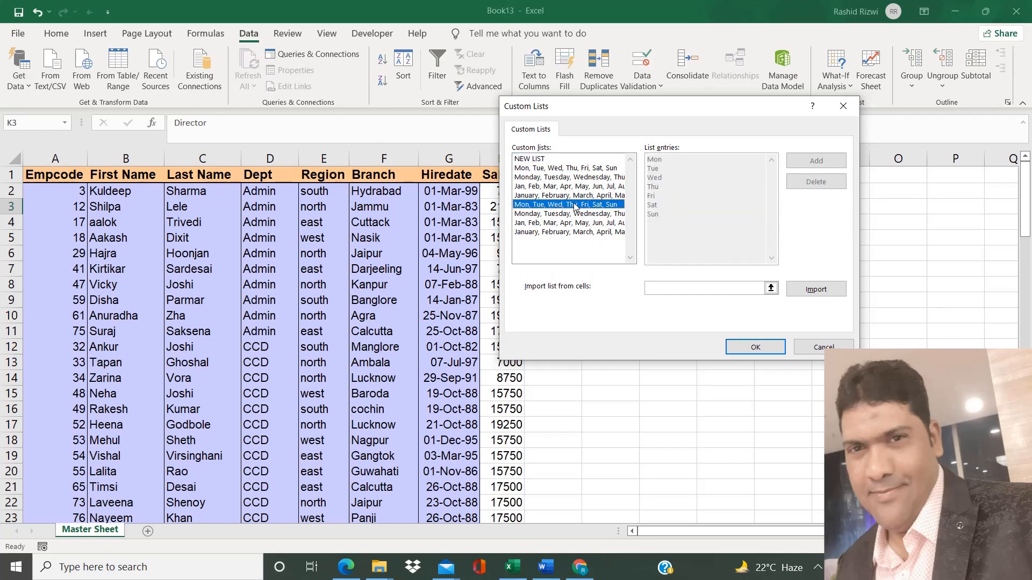
pyautogui.click(555, 160)
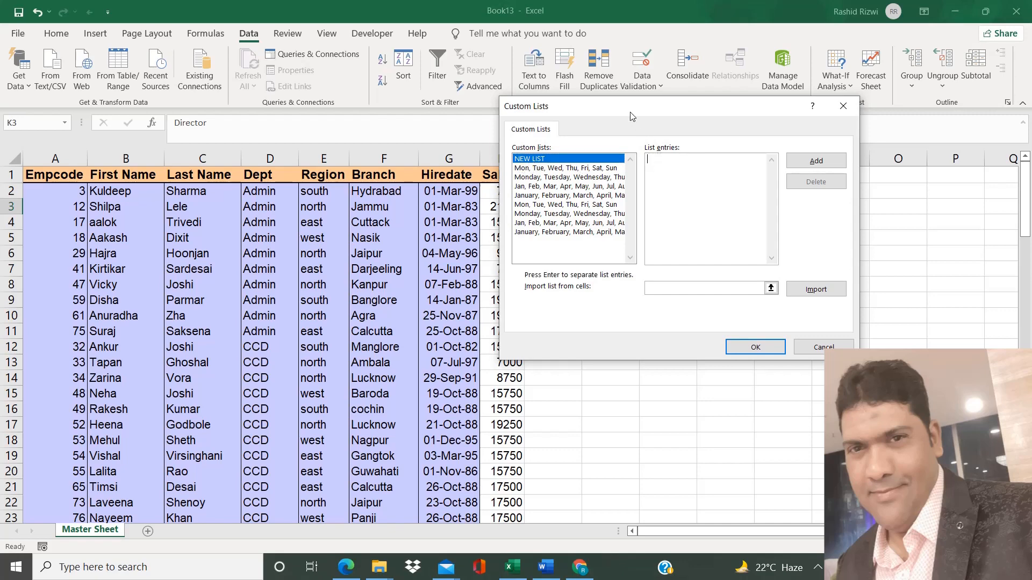
pyautogui.moveTo(624, 112); pyautogui.dragTo(299, 160)
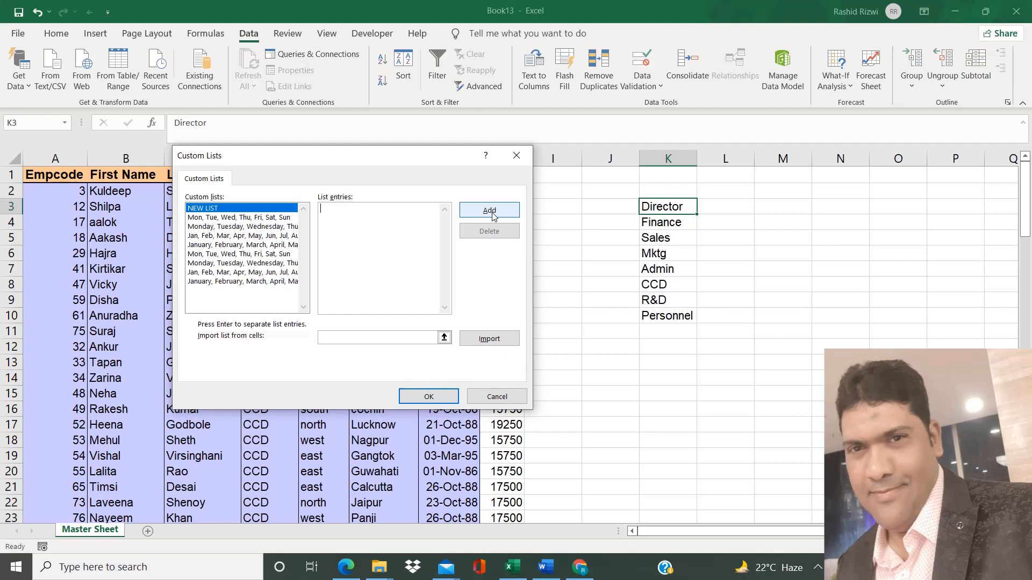
pyautogui.click(444, 338)
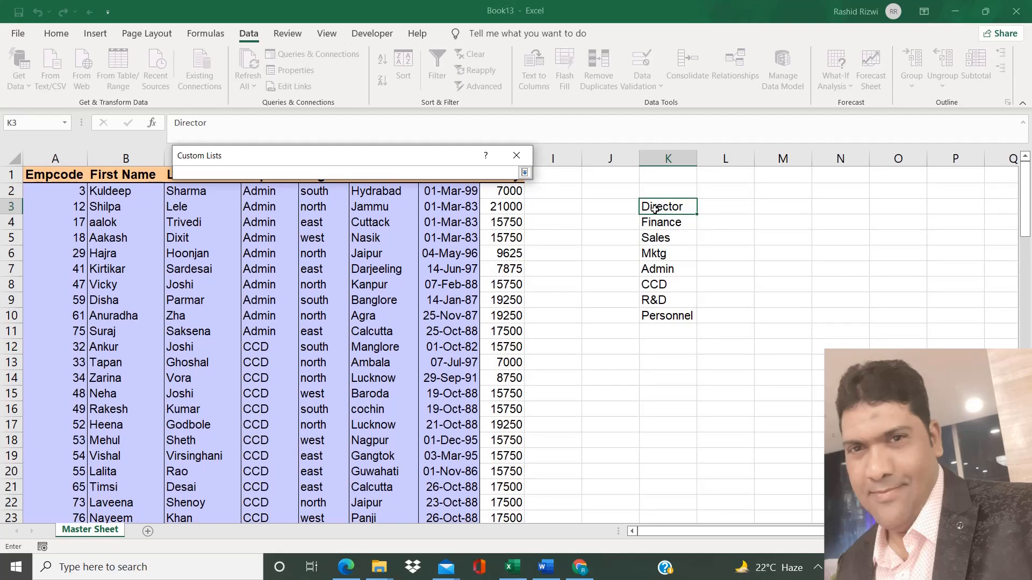
pyautogui.click(655, 207)
pyautogui.moveTo(654, 207); pyautogui.dragTo(651, 315)
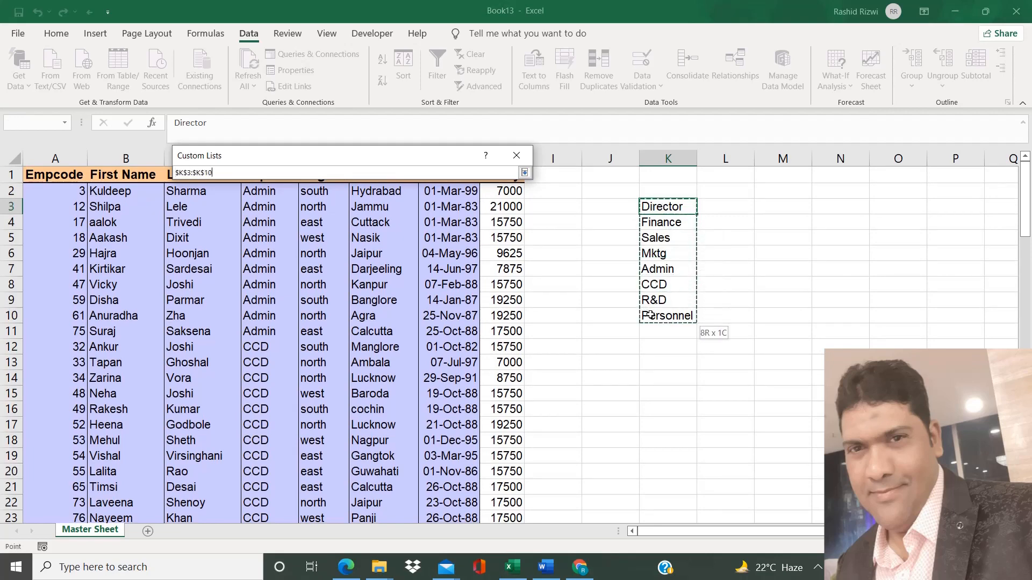
pyautogui.click(524, 173)
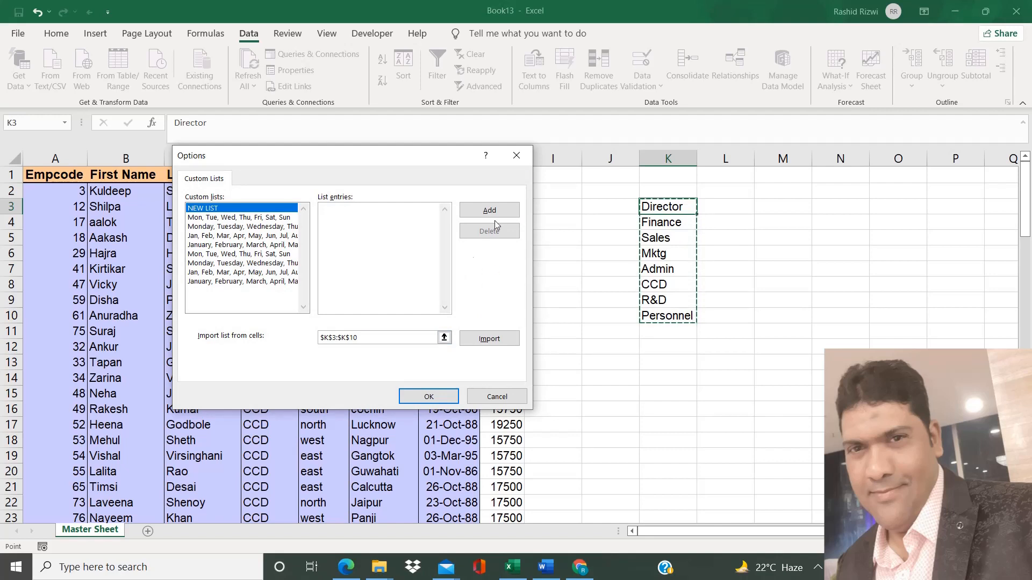
pyautogui.click(479, 343)
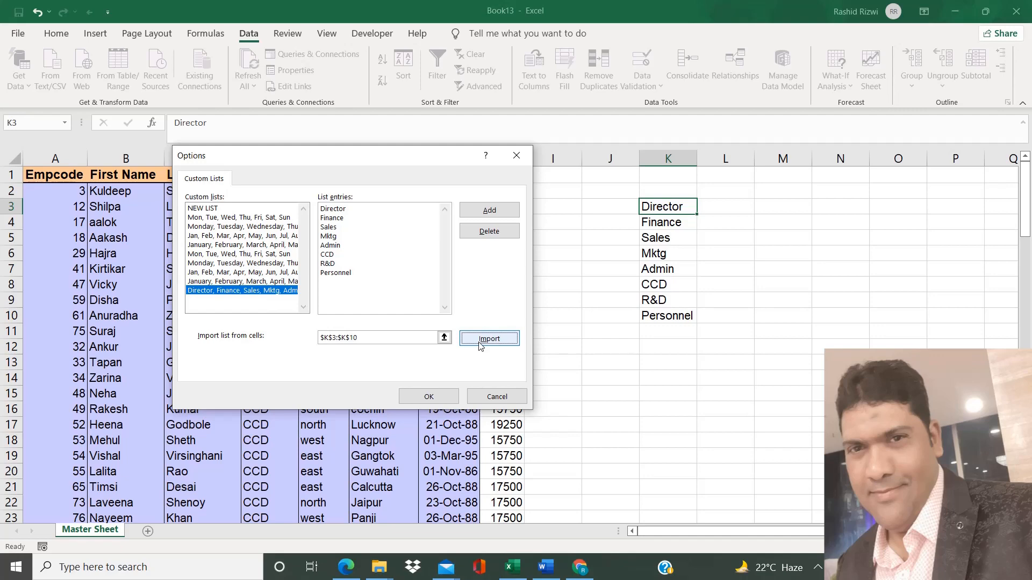
pyautogui.click(429, 396)
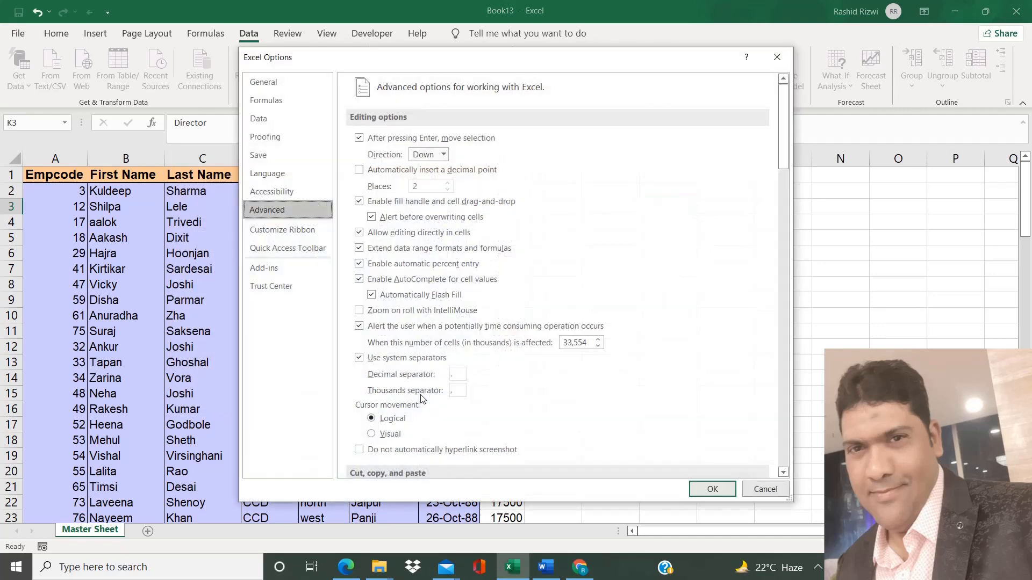
pyautogui.click(704, 490)
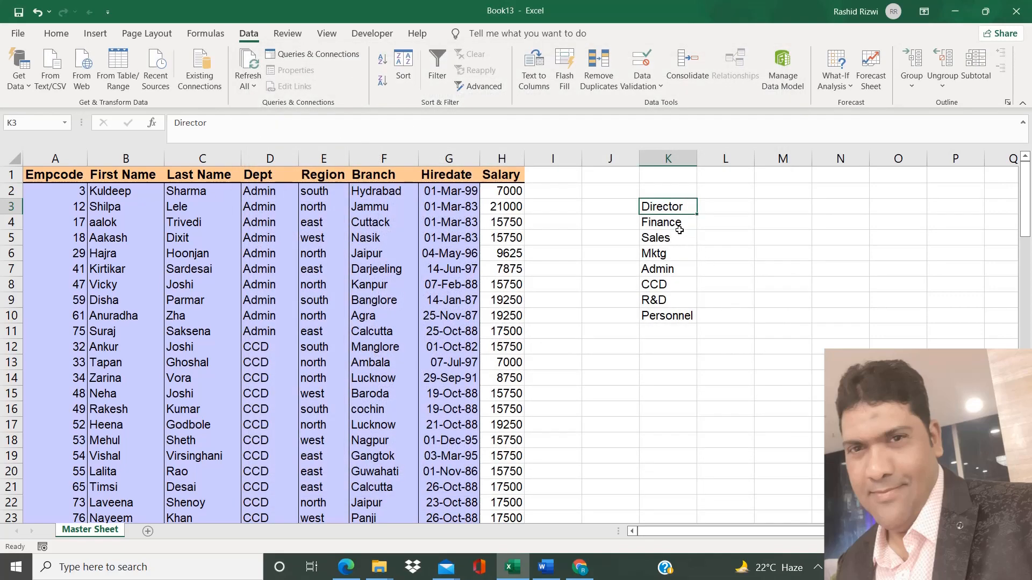
# Enter Sun in N3 and autofill the short weekday names down to N12
pyautogui.click(824, 213)
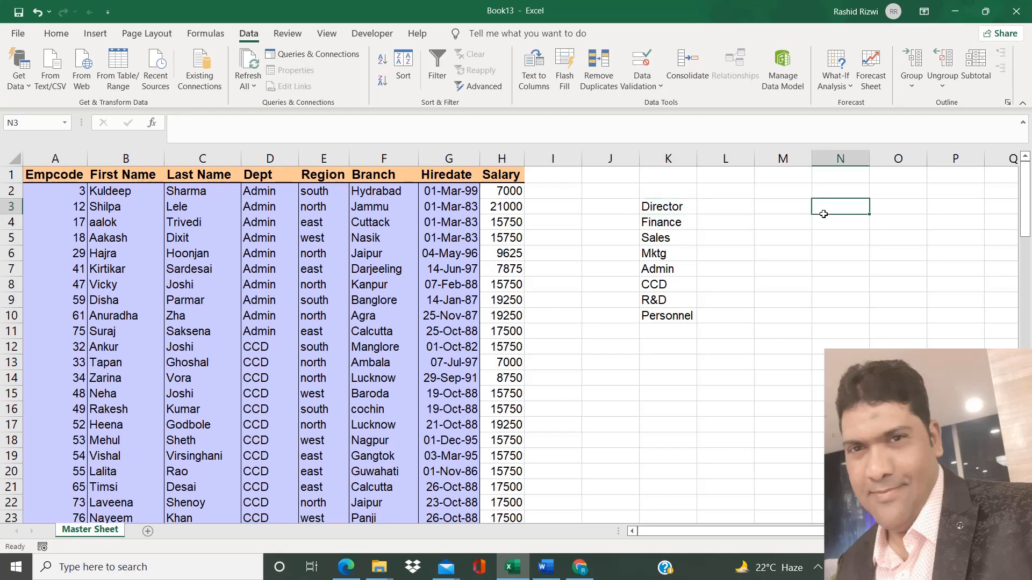
pyautogui.write('Sum')
pyautogui.press('BackSpace')
pyautogui.press('BackSpace')
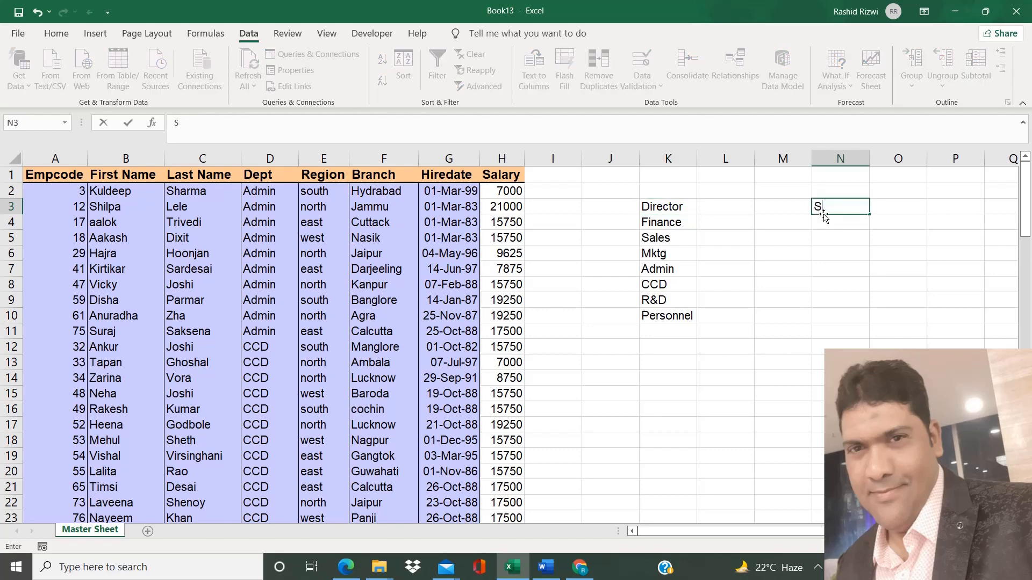
pyautogui.write('un')
pyautogui.press('Return')
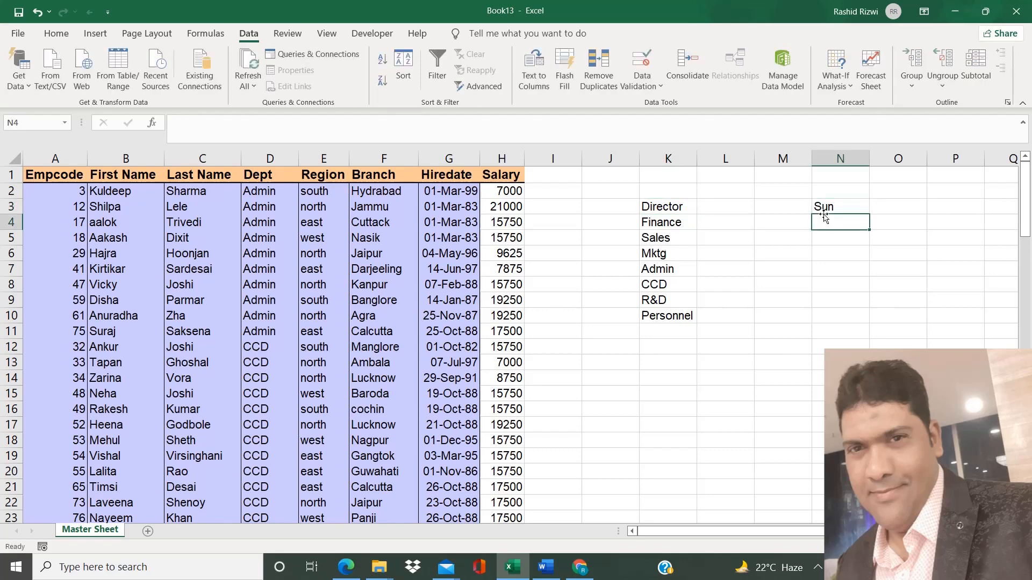
pyautogui.click(839, 208)
pyautogui.moveTo(868, 216); pyautogui.dragTo(866, 350)
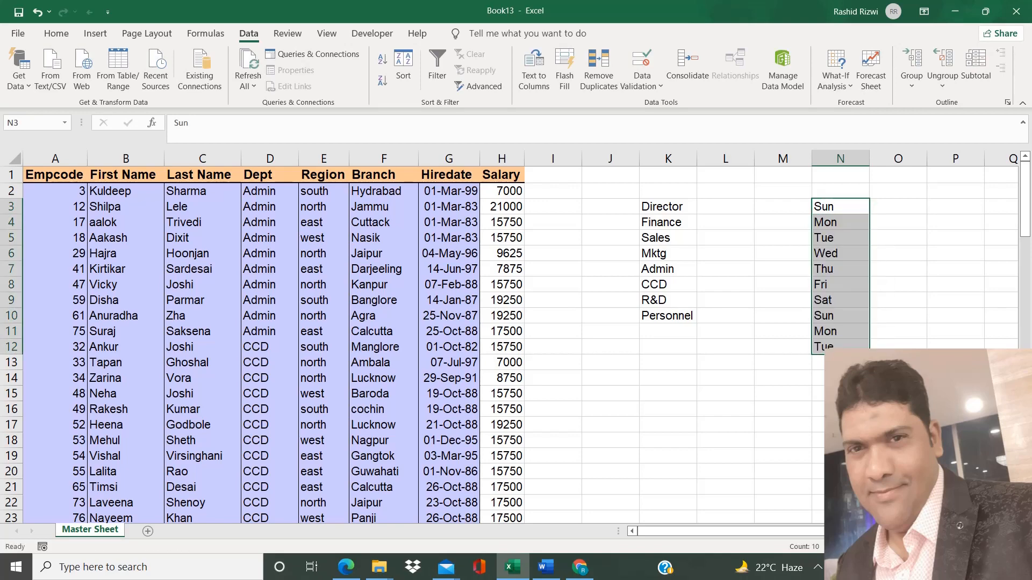
# Enter Sunday in O3 and autofill the full weekday names down to O12
pyautogui.doubleClick(895, 206)
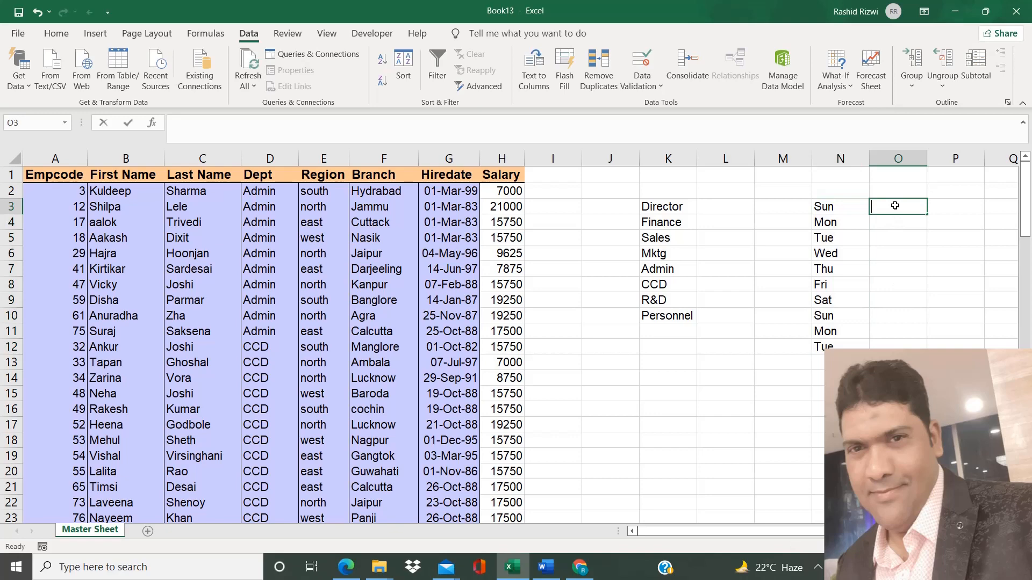
pyautogui.write('Sunday')
pyautogui.press('Return')
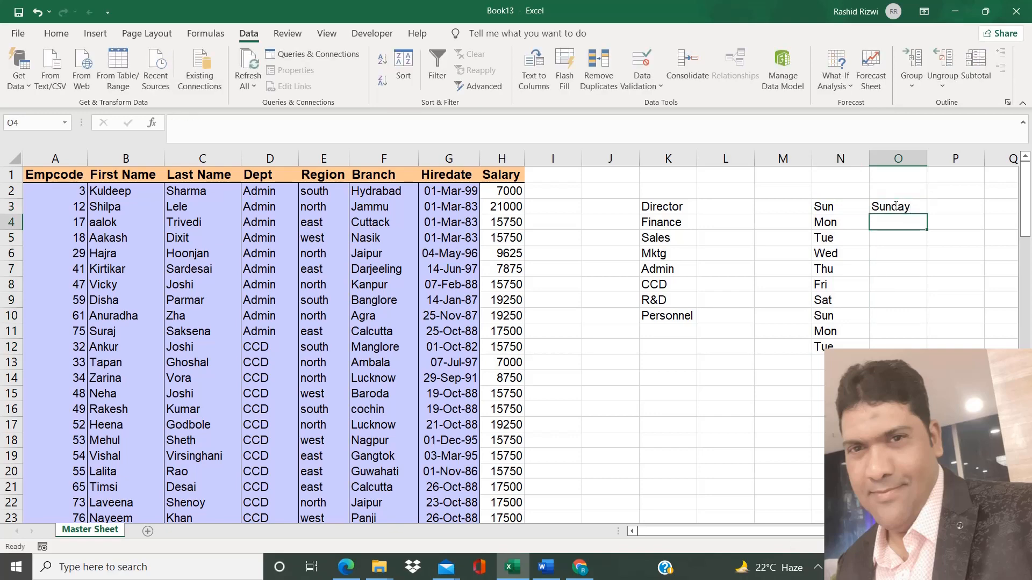
pyautogui.click(895, 206)
pyautogui.doubleClick(927, 214)
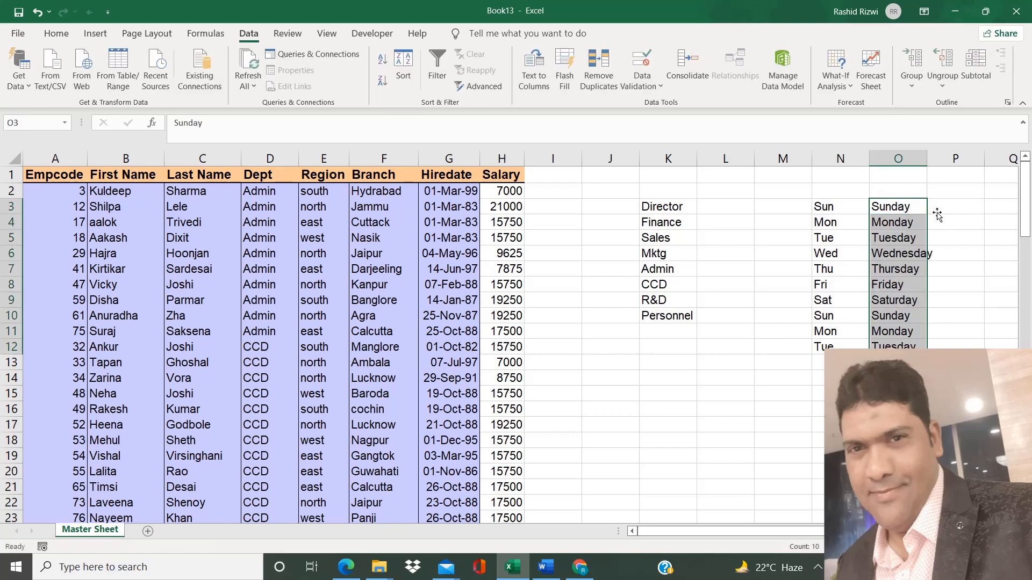
# Enter Jan in P3 and autofill the short month names down to P12
pyautogui.click(937, 214)
pyautogui.press('Right')
pyautogui.press('Right')
pyautogui.press('Left')
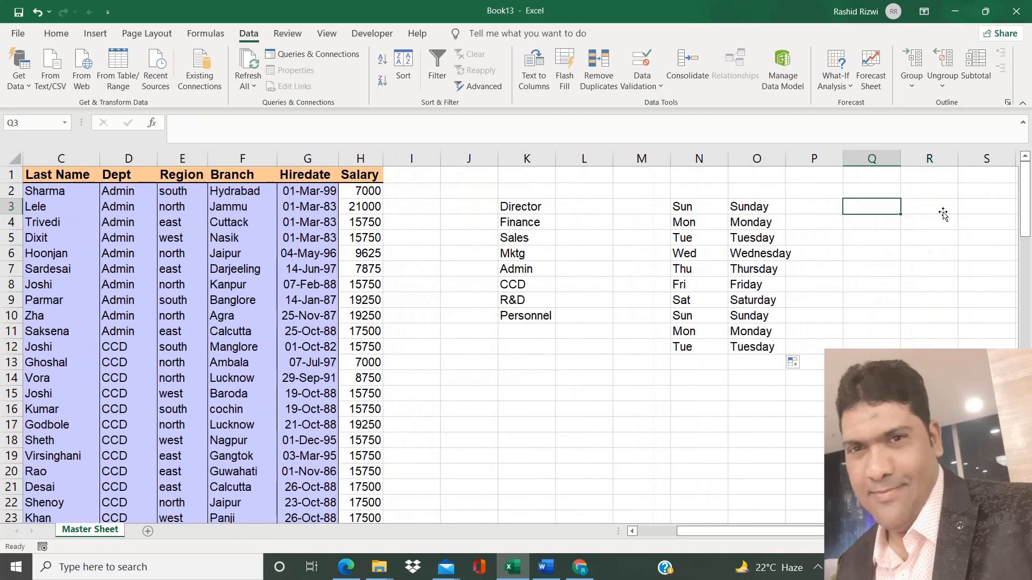
pyautogui.press('Left')
pyautogui.write('Jan')
pyautogui.press('Return')
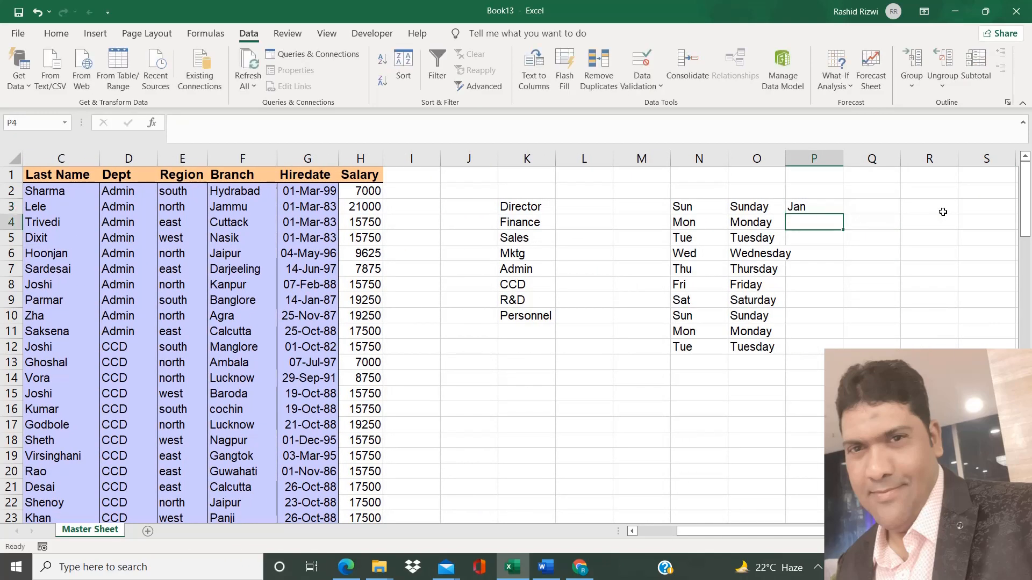
pyautogui.click(826, 205)
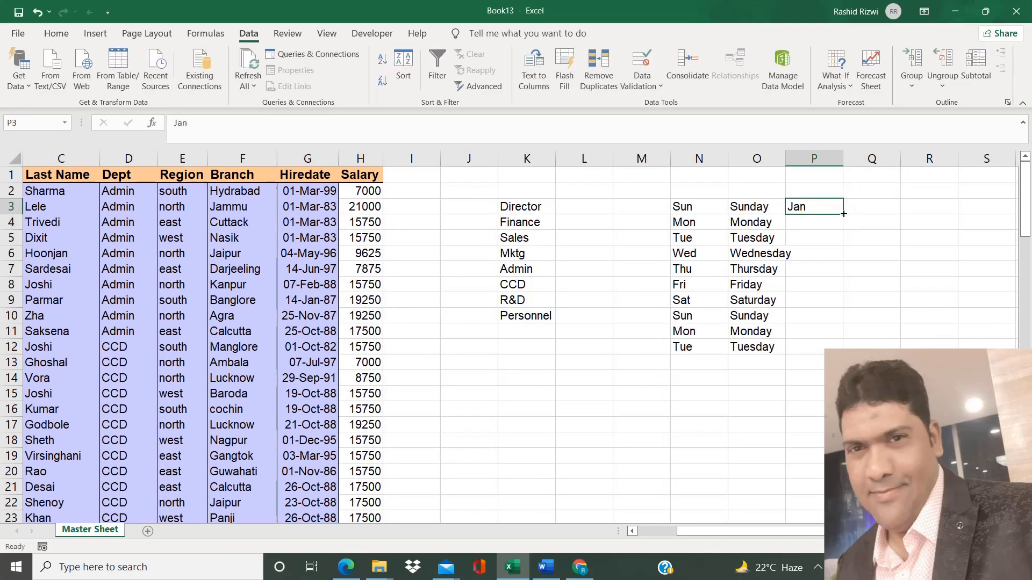
pyautogui.doubleClick(843, 214)
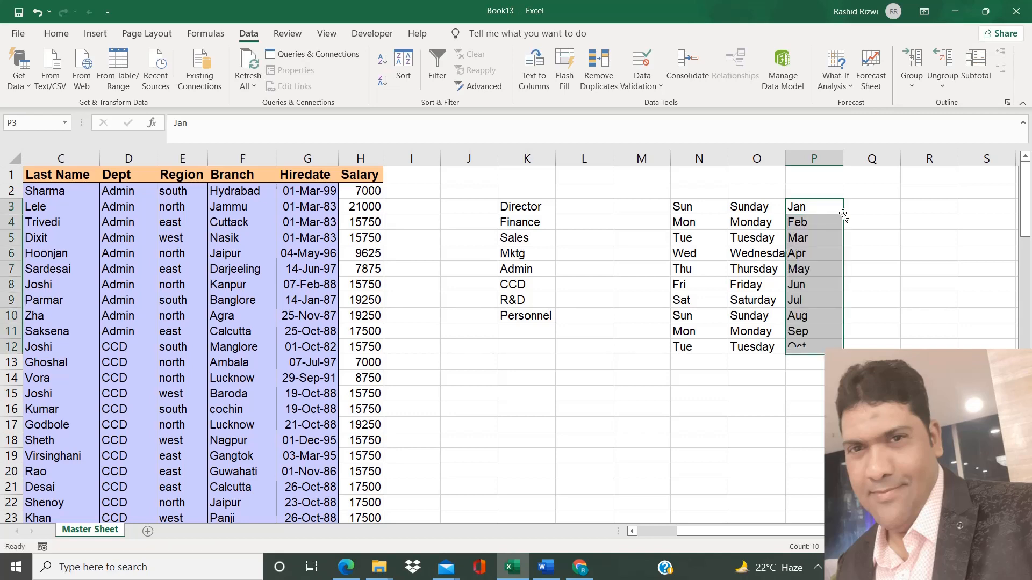
# Enter January in Q3 and autofill the full month names down to Q12
pyautogui.click(869, 201)
pyautogui.write('January')
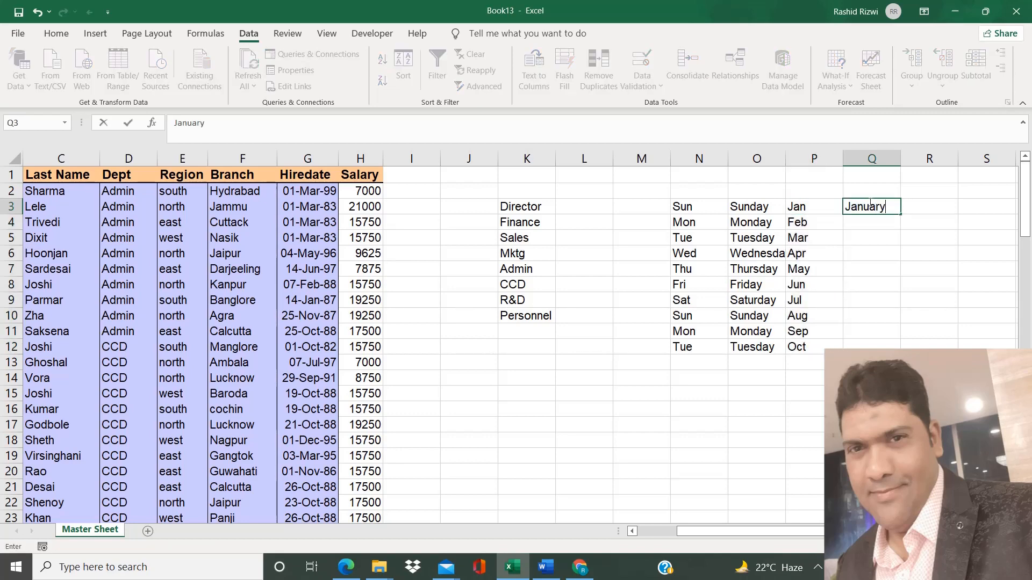
pyautogui.press('Return')
pyautogui.click(870, 204)
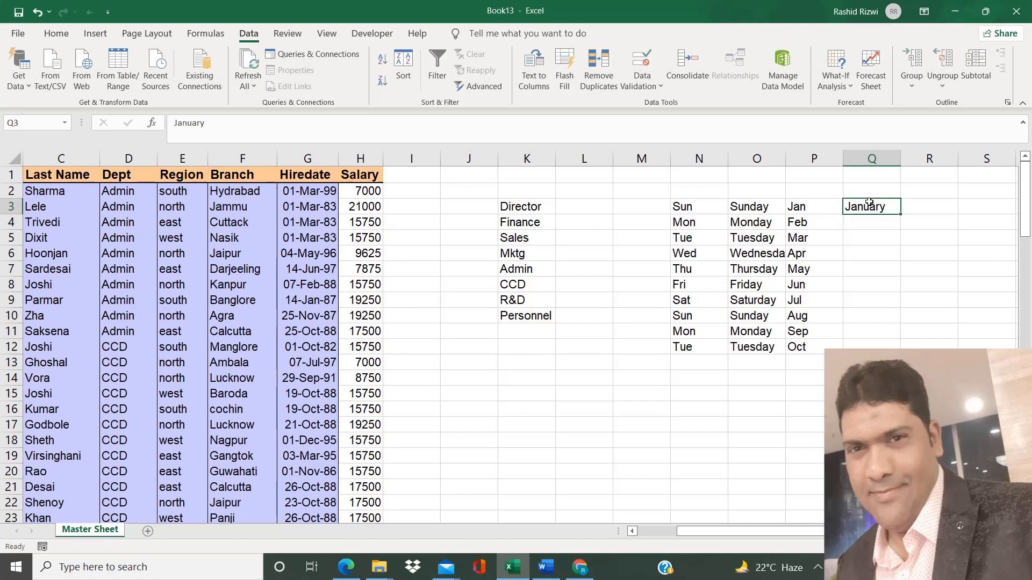
pyautogui.doubleClick(899, 213)
# Enter Director in S3 and autofill the custom department list down to S12
pyautogui.click(925, 207)
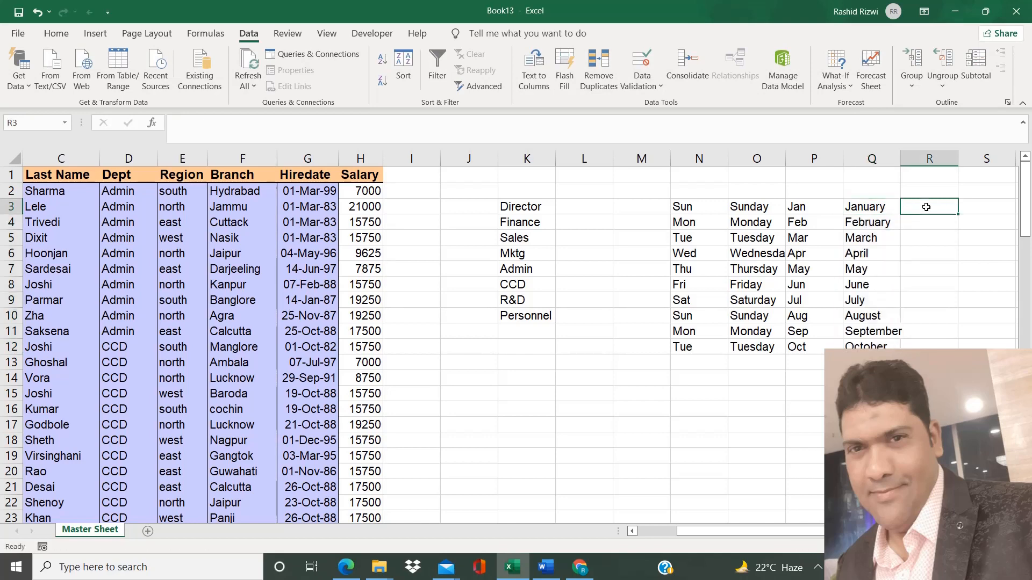
pyautogui.press('Right')
pyautogui.write('D')
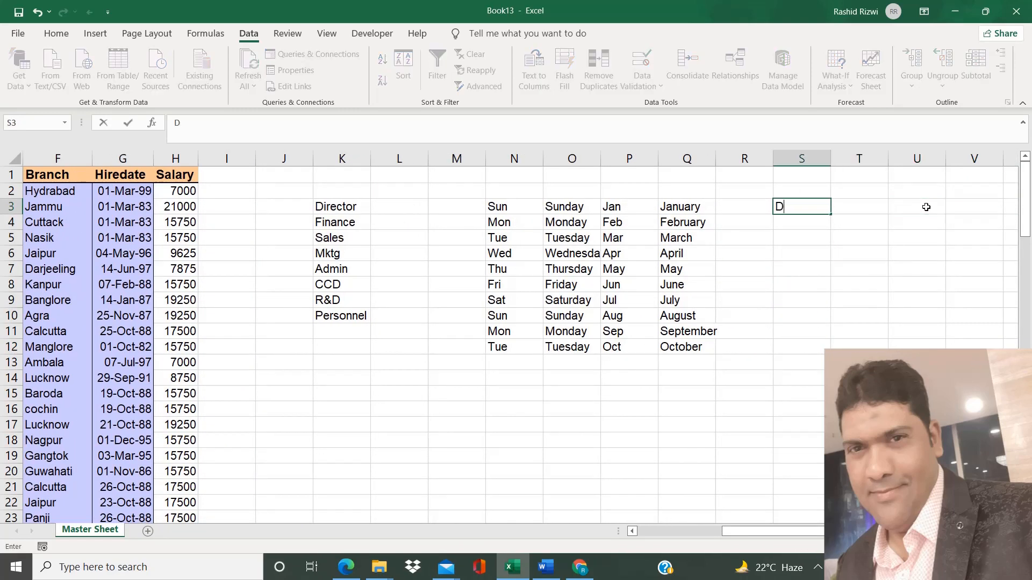
pyautogui.write('irector')
pyautogui.press('Return')
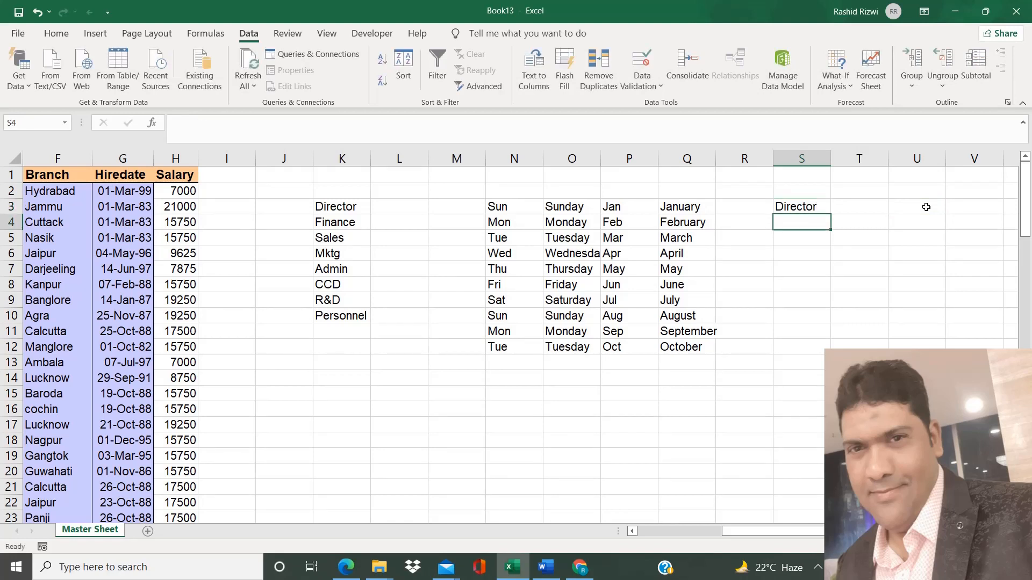
pyautogui.click(805, 207)
pyautogui.moveTo(830, 214); pyautogui.dragTo(817, 349)
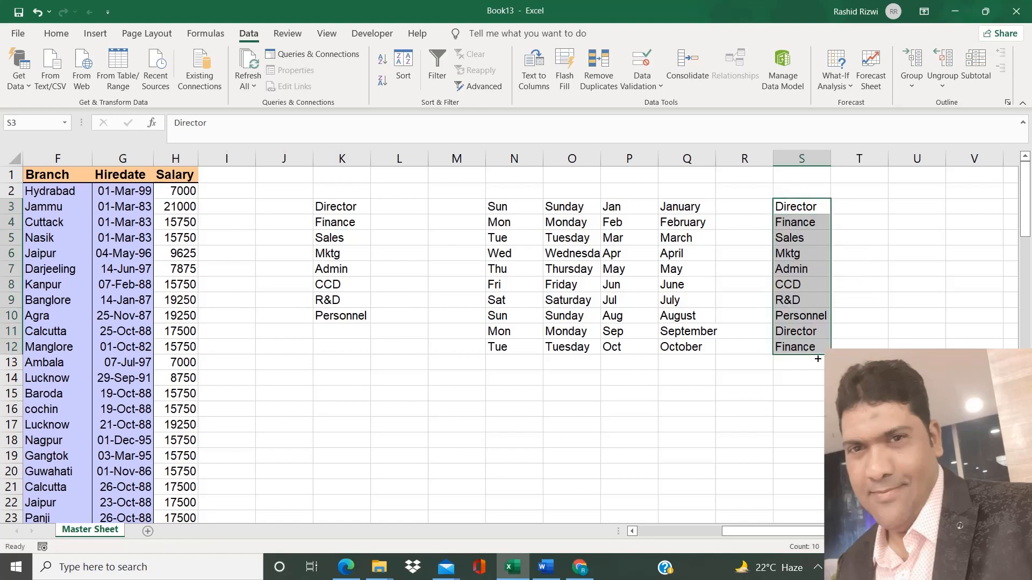
# Try autofilling the department list across row 3 from S3 to X3, and undo the fill
pyautogui.click(827, 213)
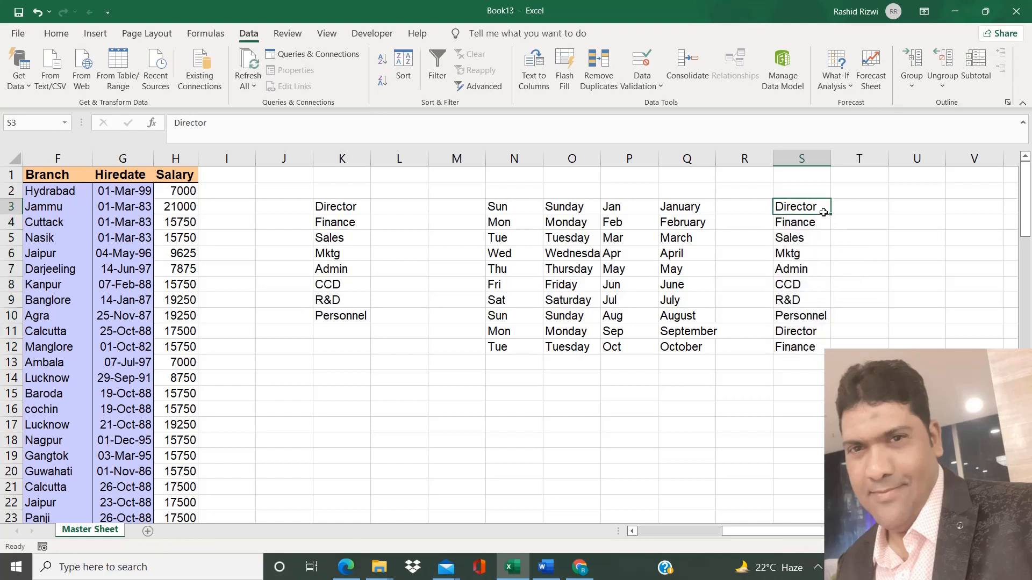
pyautogui.moveTo(832, 214); pyautogui.dragTo(917, 205)
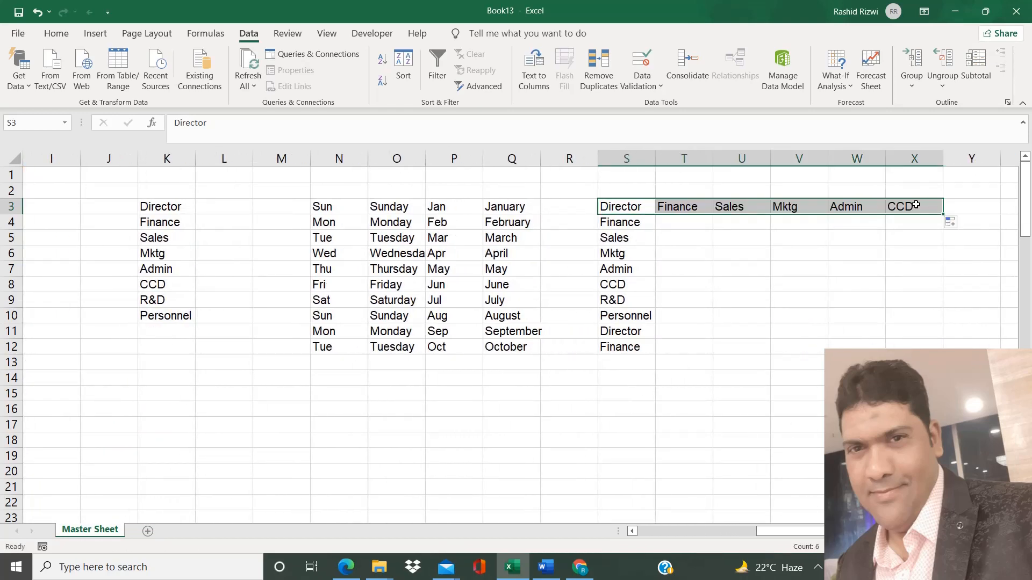
pyautogui.hotkey('ctrl', 'z')
# Enter Jan in cell U3
pyautogui.click(739, 204)
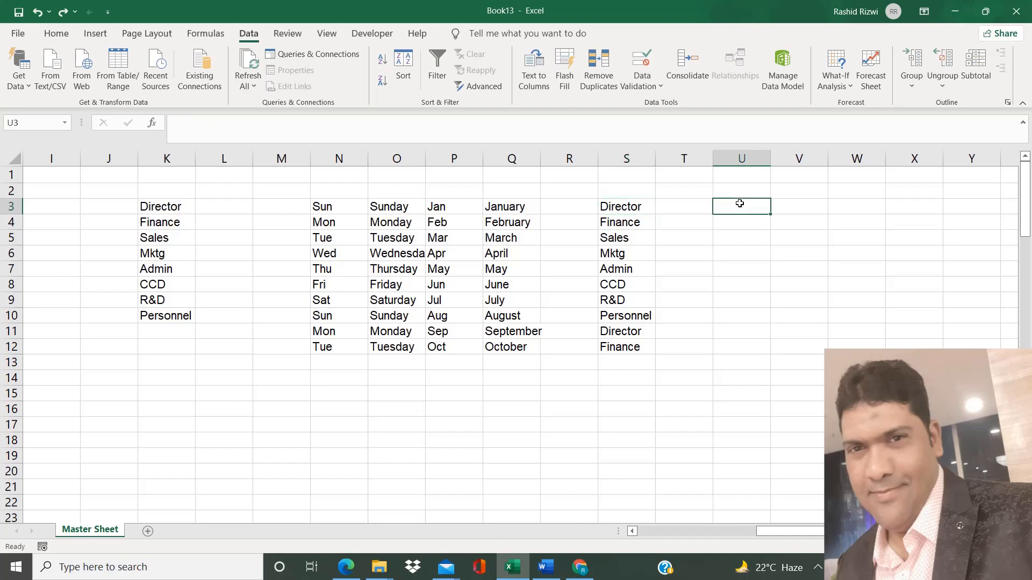
pyautogui.write('Jan')
pyautogui.press('Return')
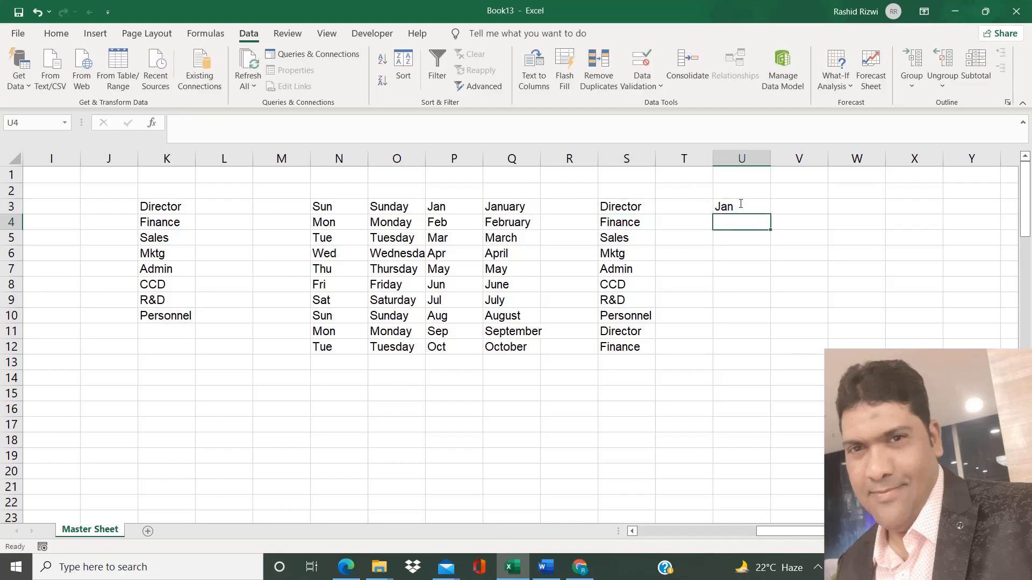
pyautogui.click(741, 204)
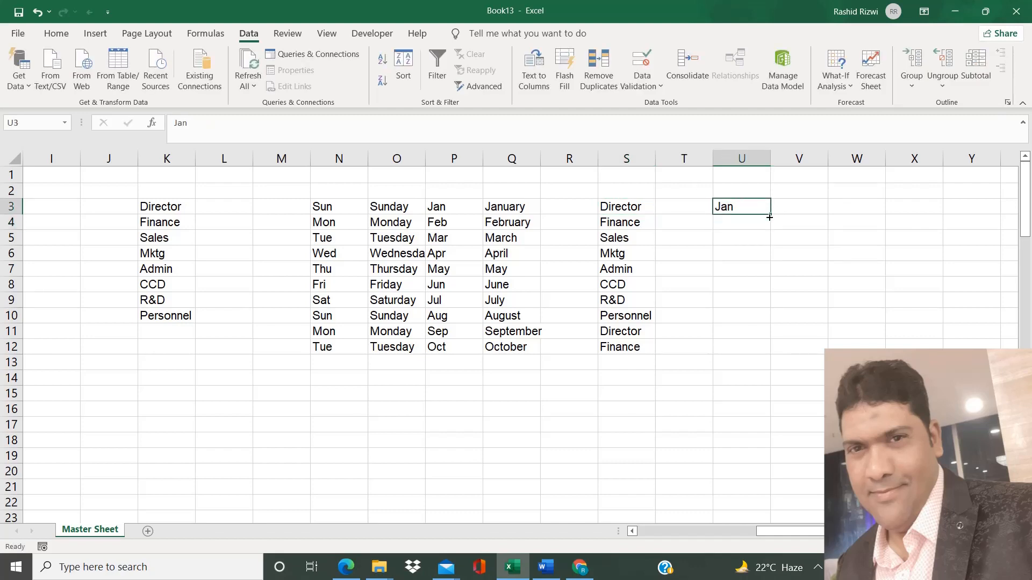
# Try autofilling the months from U3 down to U16, undo it, and copy Jan unchanged down to U15 instead
pyautogui.moveTo(769, 216); pyautogui.dragTo(791, 420)
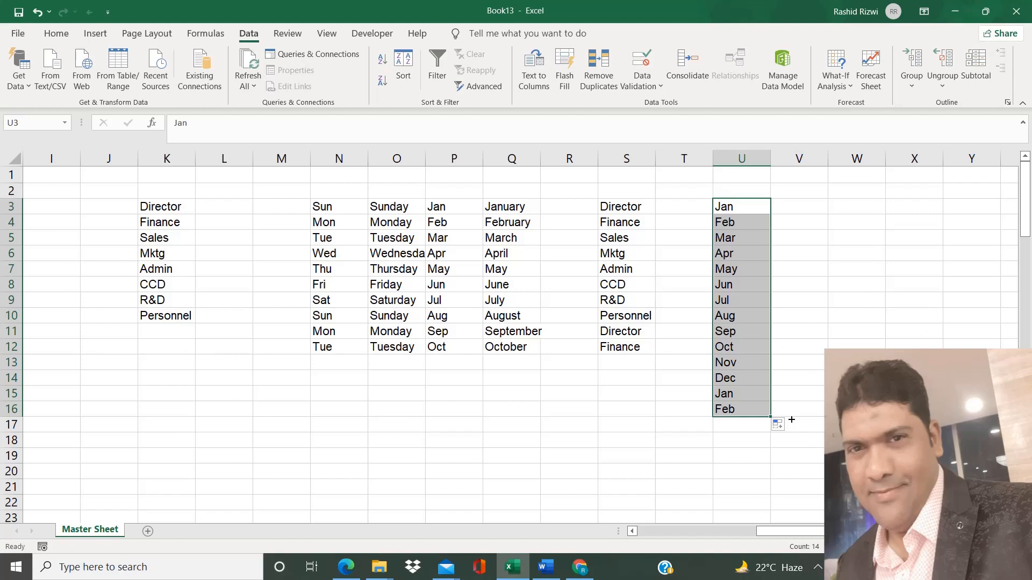
pyautogui.hotkey('ctrl', 'z')
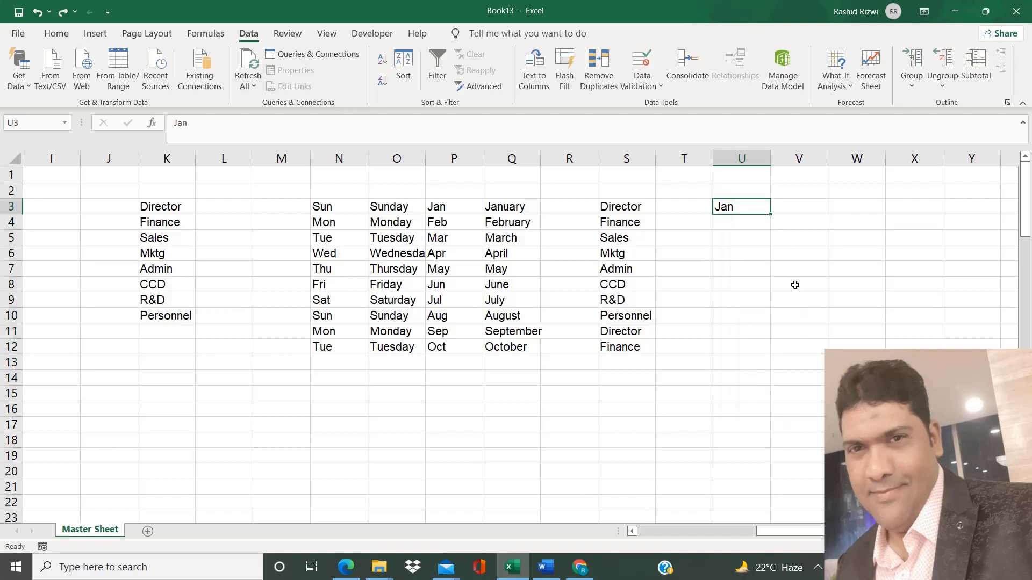
pyautogui.moveTo(770, 215); pyautogui.dragTo(769, 397)
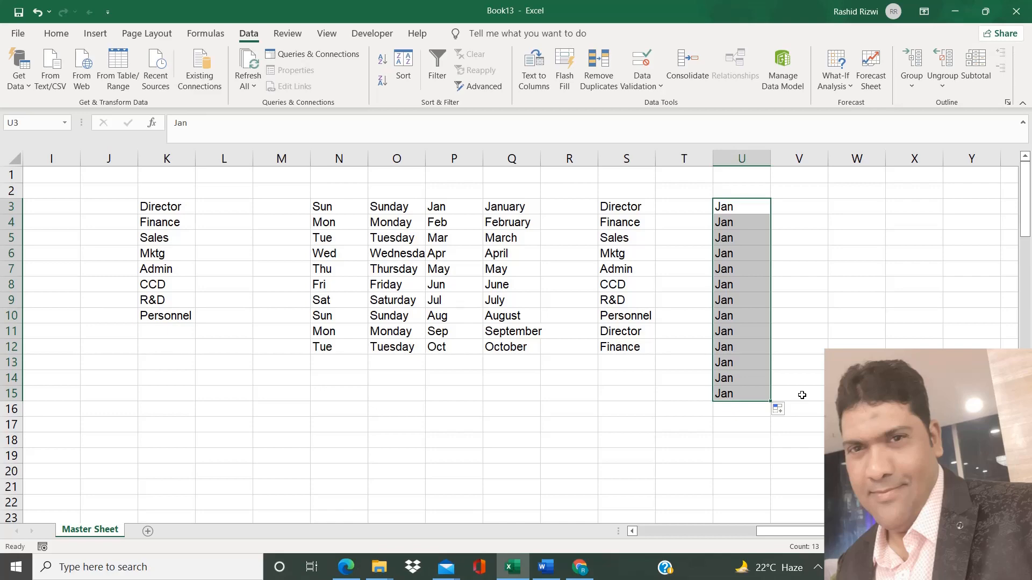
# Set up a custom sort of the employee table by Dept, sorting on Cell Values
pyautogui.press('Left')
pyautogui.press('Left')
pyautogui.press('Left')
pyautogui.press('Left')
pyautogui.press('Left')
pyautogui.press('Left')
pyautogui.press('Left')
pyautogui.press('Left')
pyautogui.press('Left')
pyautogui.press('Left')
pyautogui.press('Left')
pyautogui.press('Left')
pyautogui.press('Left')
pyautogui.press('Left')
pyautogui.press('Left')
pyautogui.press('Left')
pyautogui.press('Left')
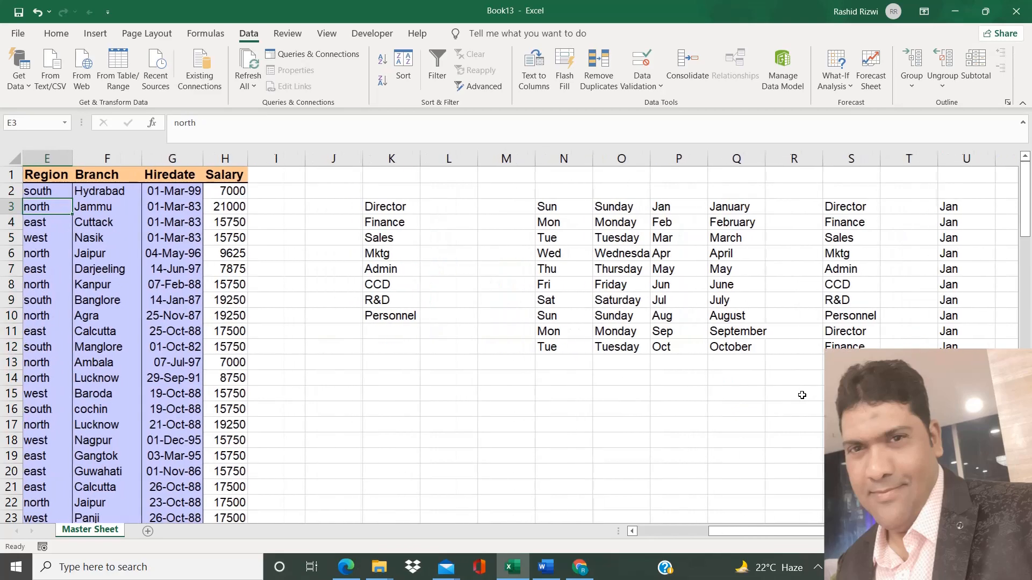
pyautogui.press('Left')
pyautogui.press('Left')
pyautogui.press('Left')
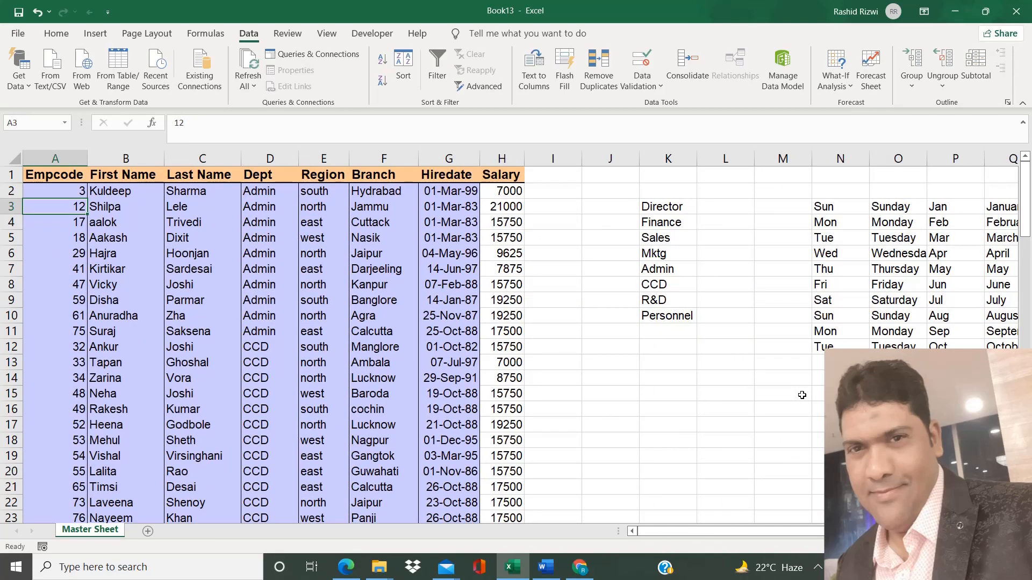
pyautogui.click(268, 301)
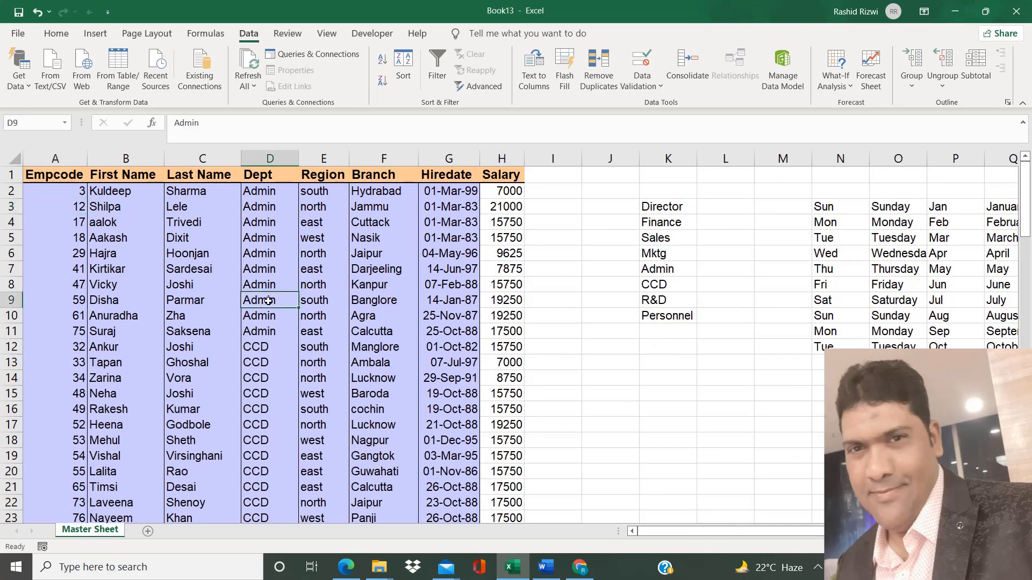
pyautogui.click(208, 254)
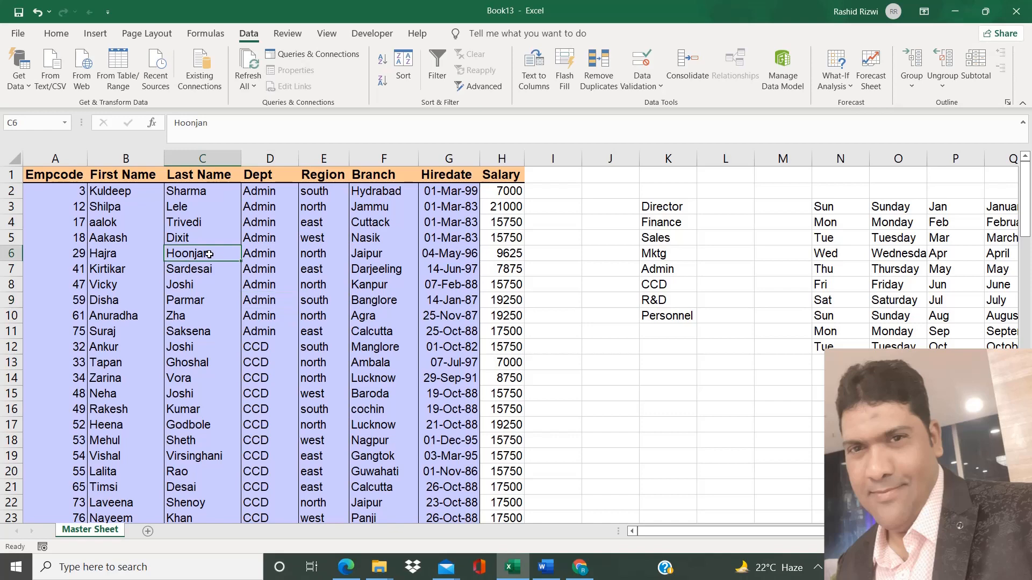
pyautogui.click(142, 284)
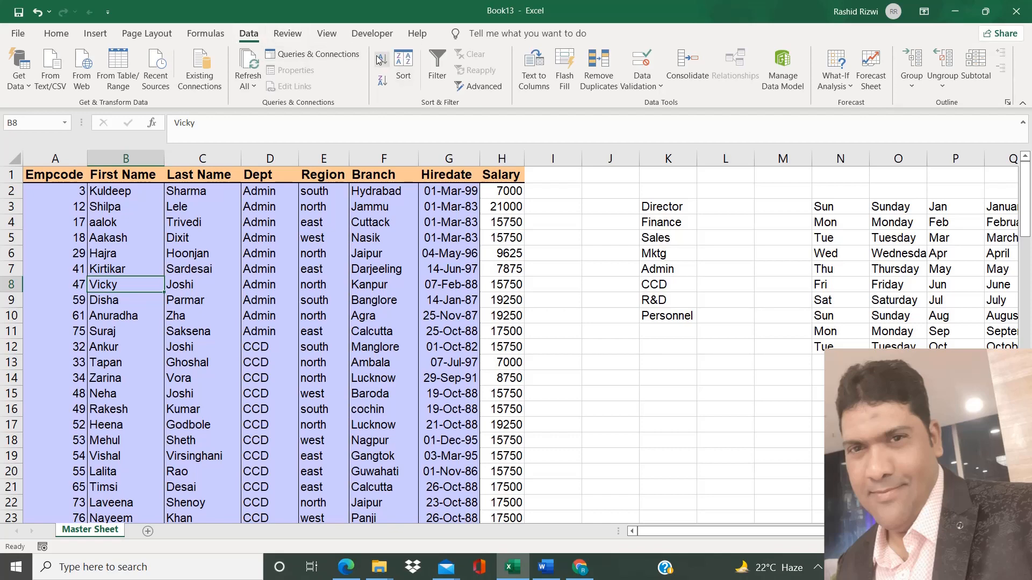
pyautogui.click(403, 64)
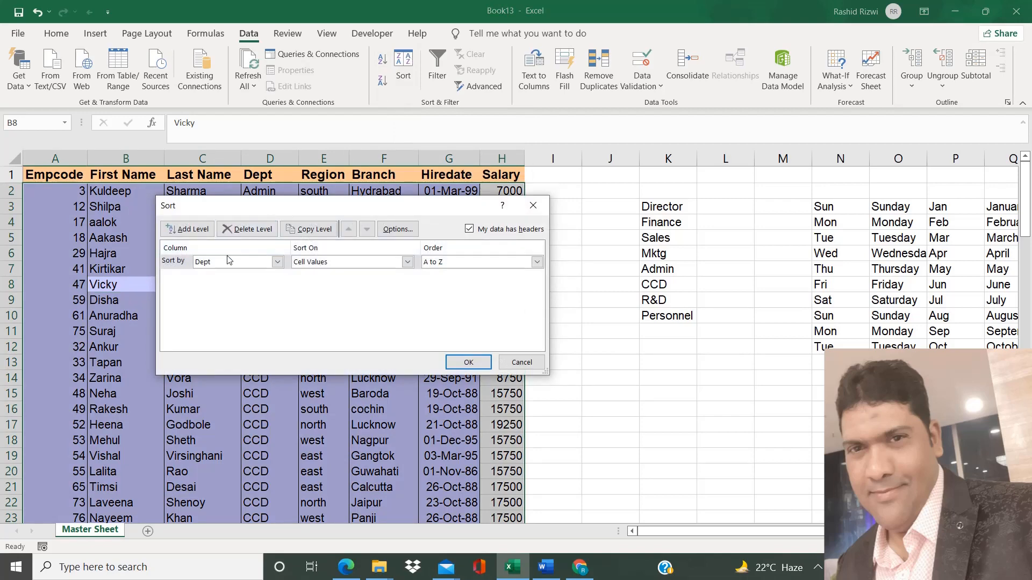
pyautogui.click(225, 263)
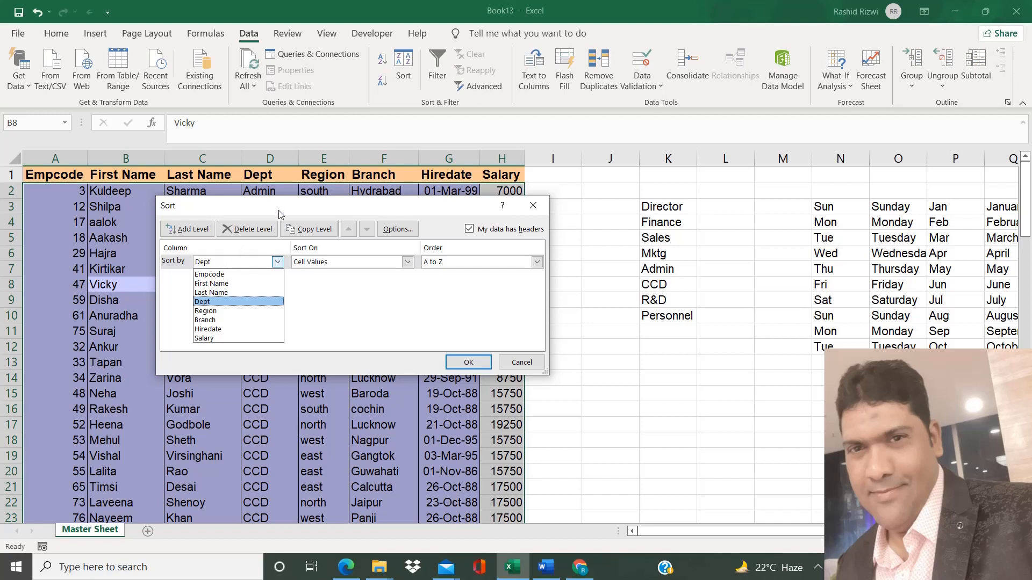
pyautogui.click(211, 303)
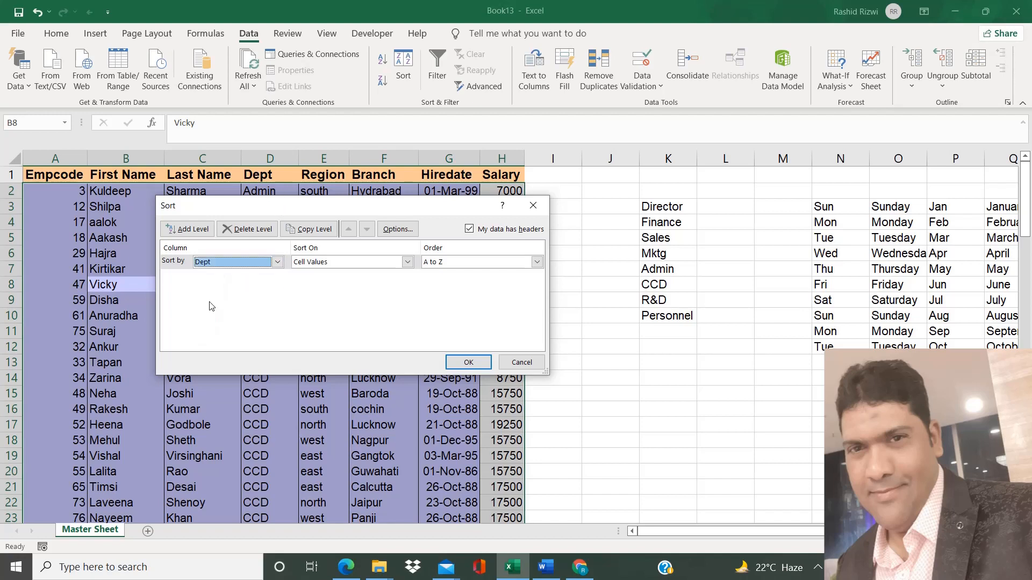
pyautogui.click(320, 262)
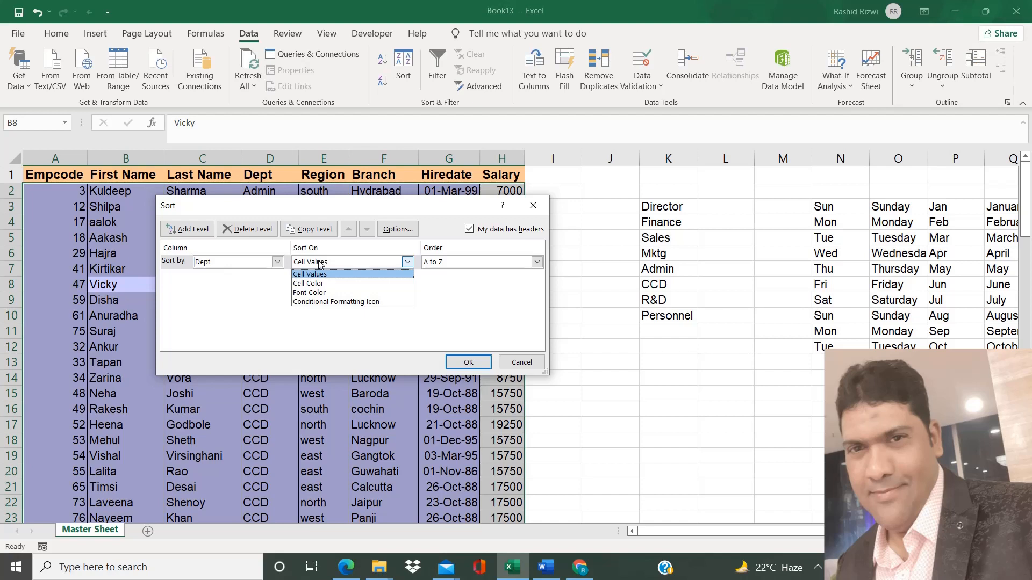
pyautogui.click(329, 274)
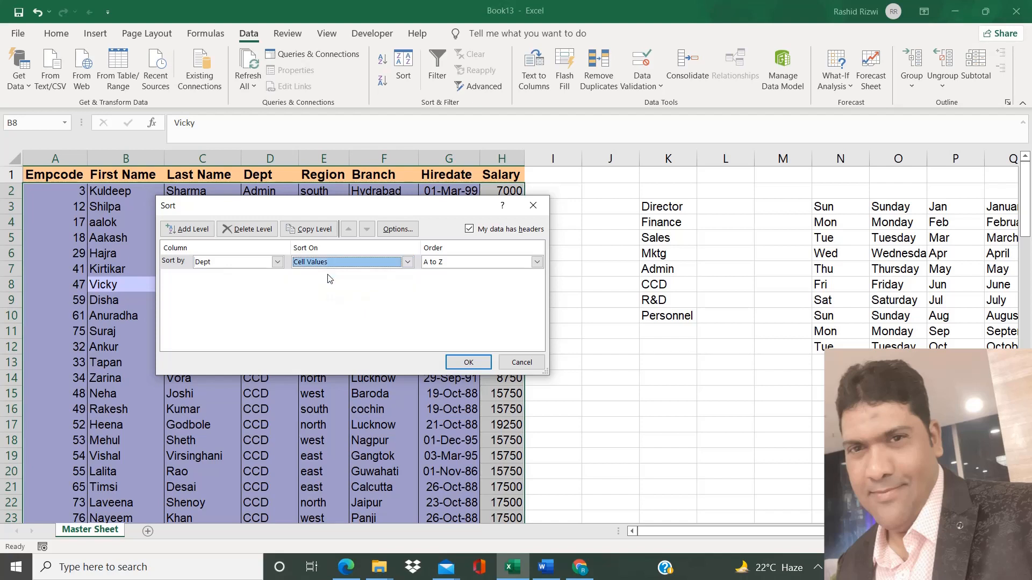
# Set the sort order to the custom list starting Director, Finance, Sales, Mktg and apply the sort
pyautogui.click(435, 263)
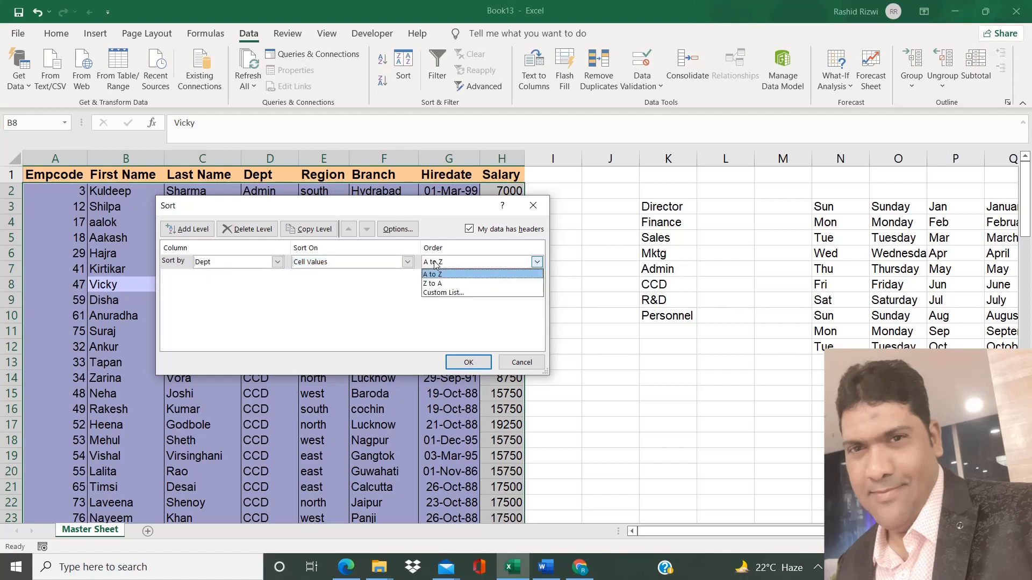
pyautogui.click(444, 293)
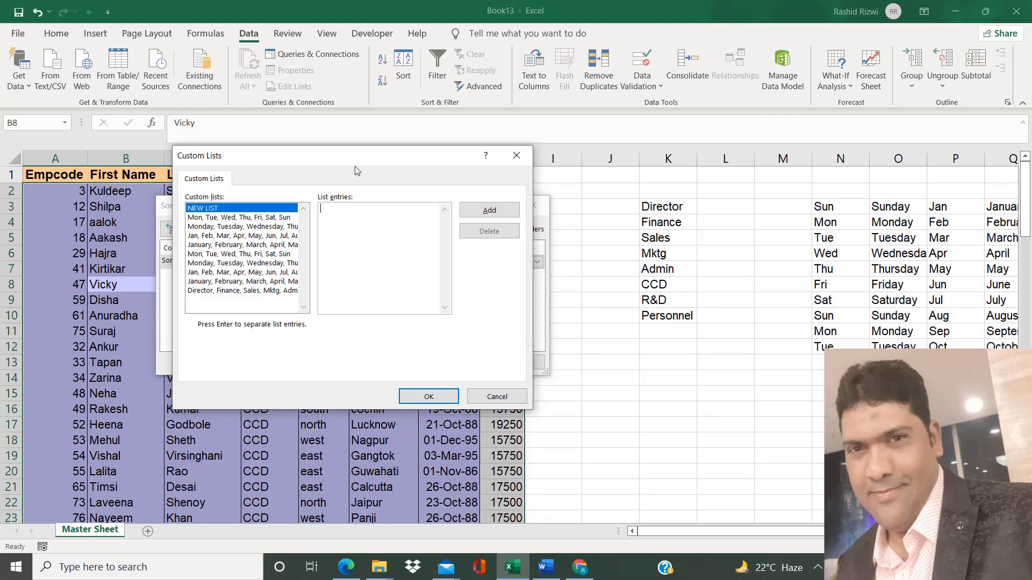
pyautogui.moveTo(355, 166); pyautogui.dragTo(752, 107)
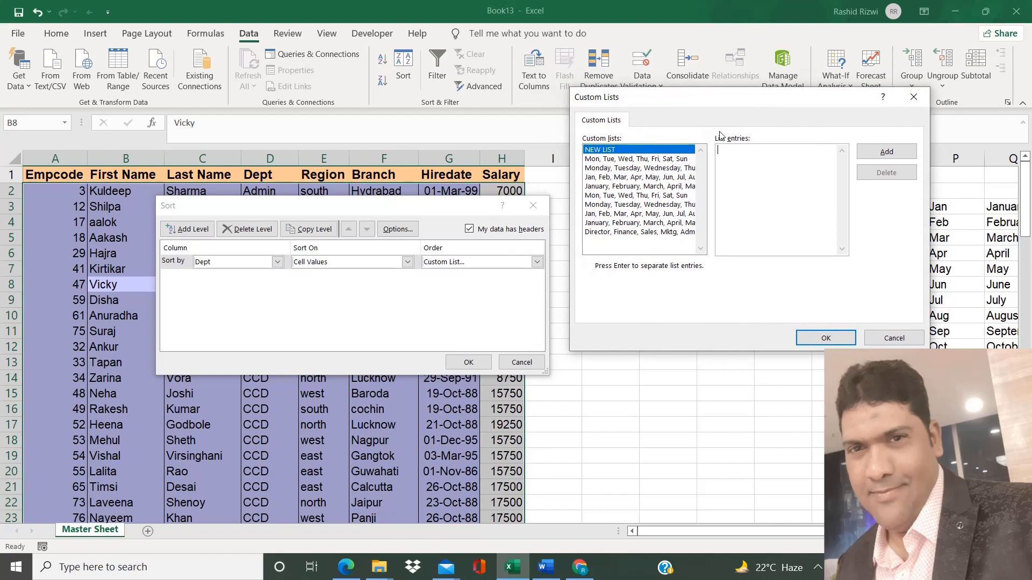
pyautogui.click(611, 232)
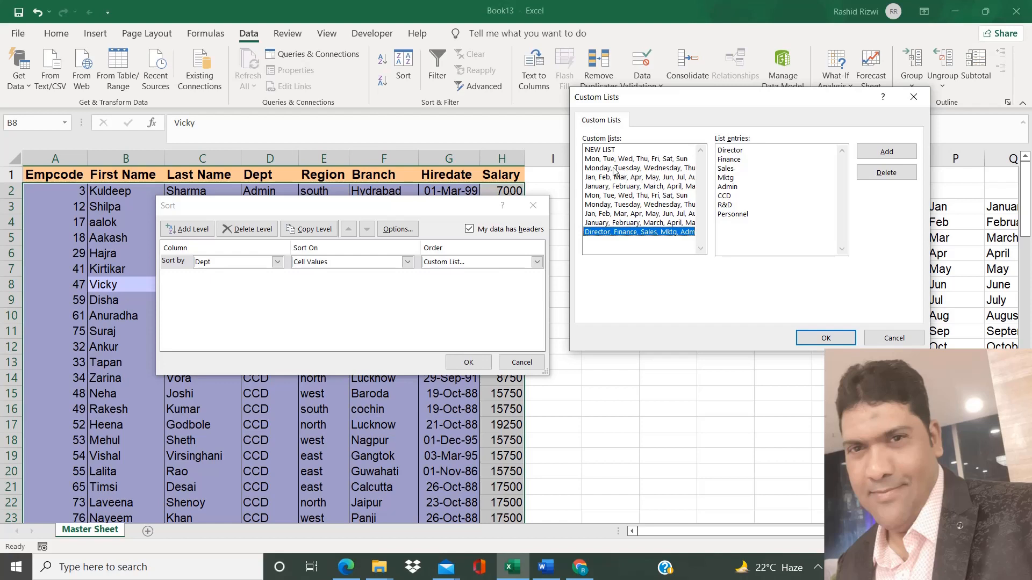
pyautogui.click(607, 150)
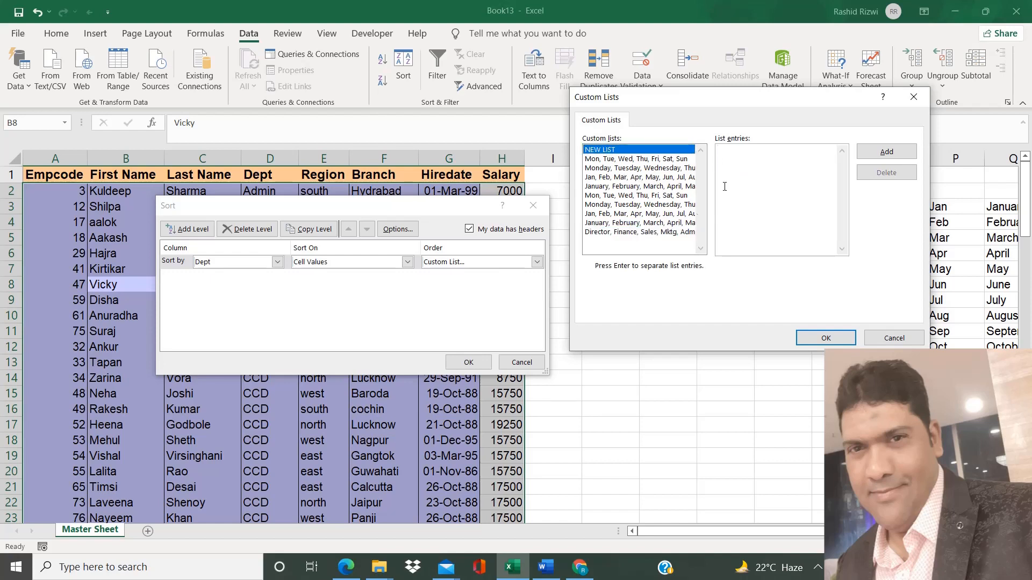
pyautogui.click(629, 233)
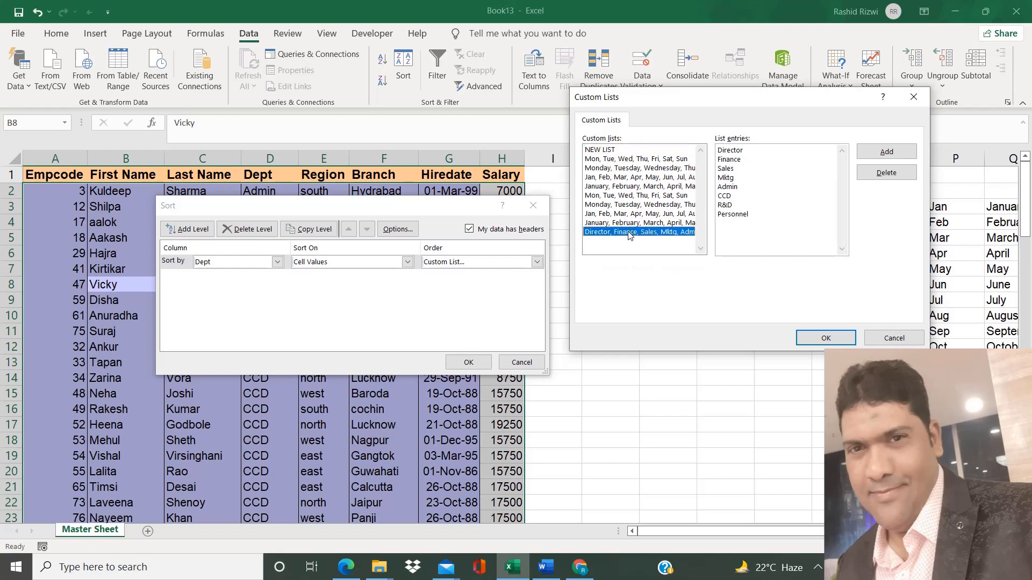
pyautogui.click(816, 339)
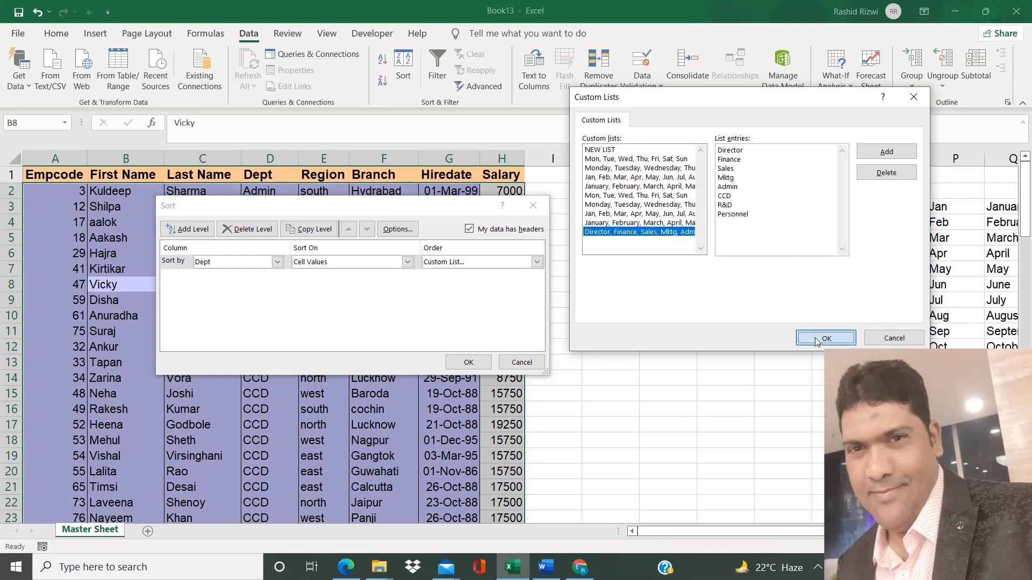
pyautogui.click(476, 362)
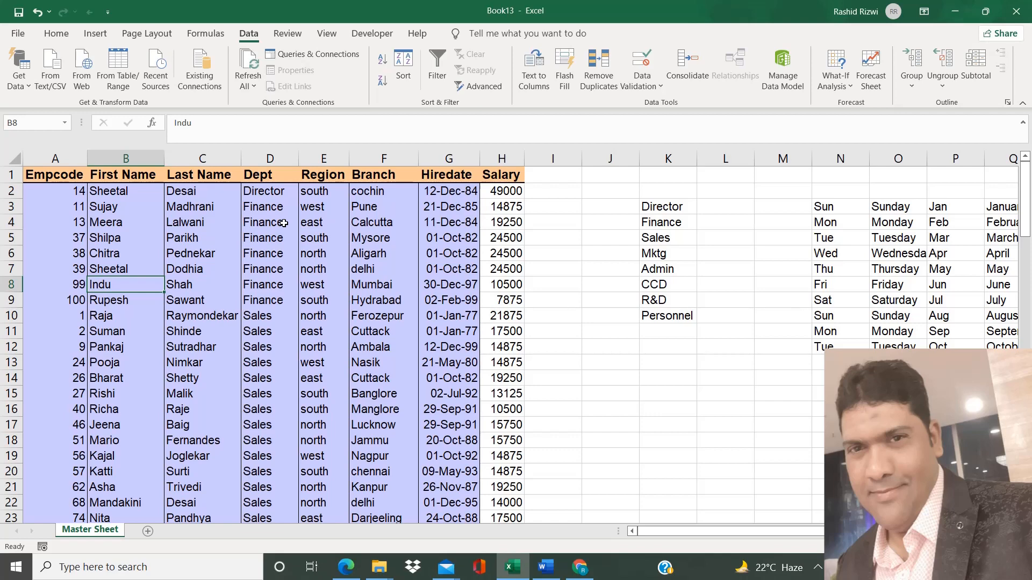
# Check the order of the sorted Dept column against the department list in column K
pyautogui.click(664, 208)
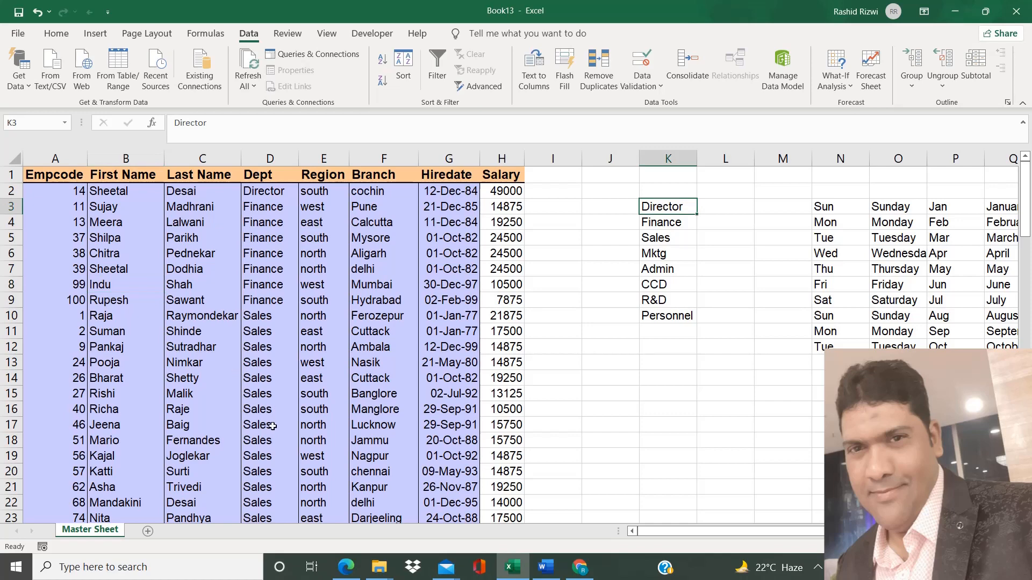
pyautogui.click(270, 233)
pyautogui.press('Down')
pyautogui.press('Down')
pyautogui.press('Down')
pyautogui.press('Down')
pyautogui.press('Down')
pyautogui.press('Down')
pyautogui.press('Down')
pyautogui.press('Down')
pyautogui.press('Down')
pyautogui.press('Down')
pyautogui.press('Down')
pyautogui.press('Down')
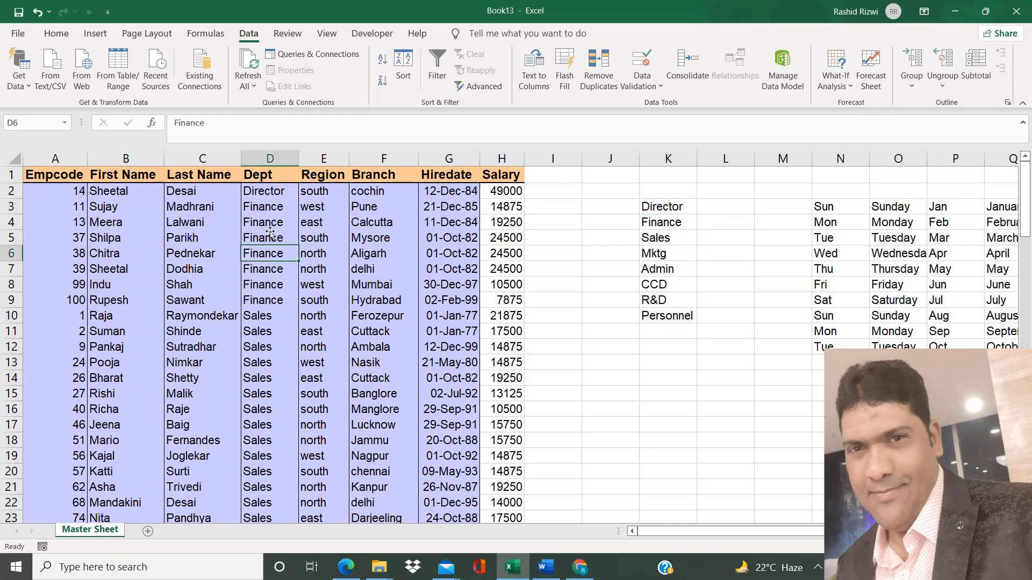
pyautogui.press('Down')
pyautogui.press('Down')
pyautogui.press('Down')
pyautogui.press('Down')
pyautogui.press('Down')
pyautogui.press('Down')
pyautogui.press('Down')
pyautogui.press('Down')
pyautogui.press('Down')
pyautogui.press('Down')
pyautogui.press('Down')
pyautogui.press('Down')
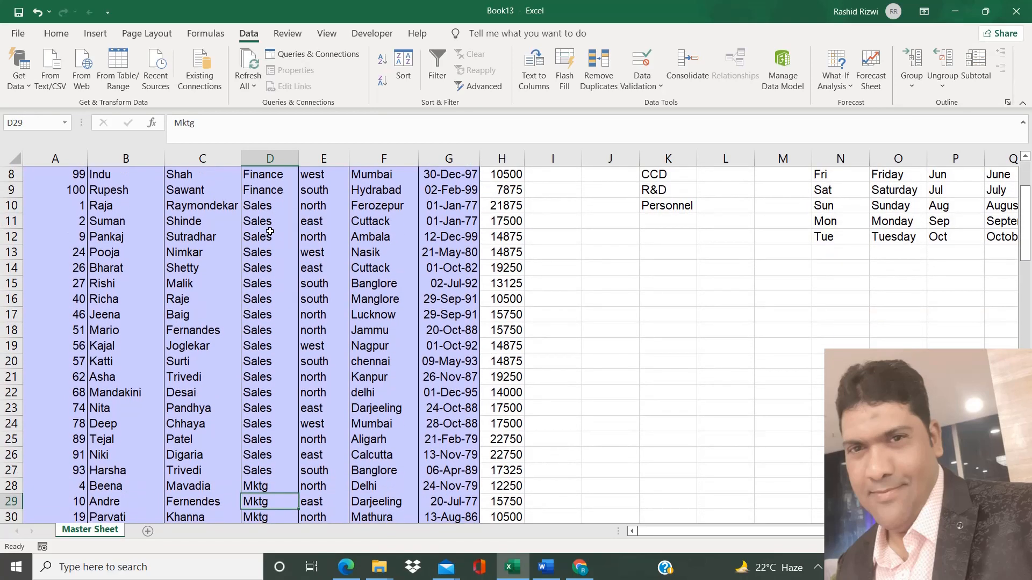
pyautogui.click(650, 161)
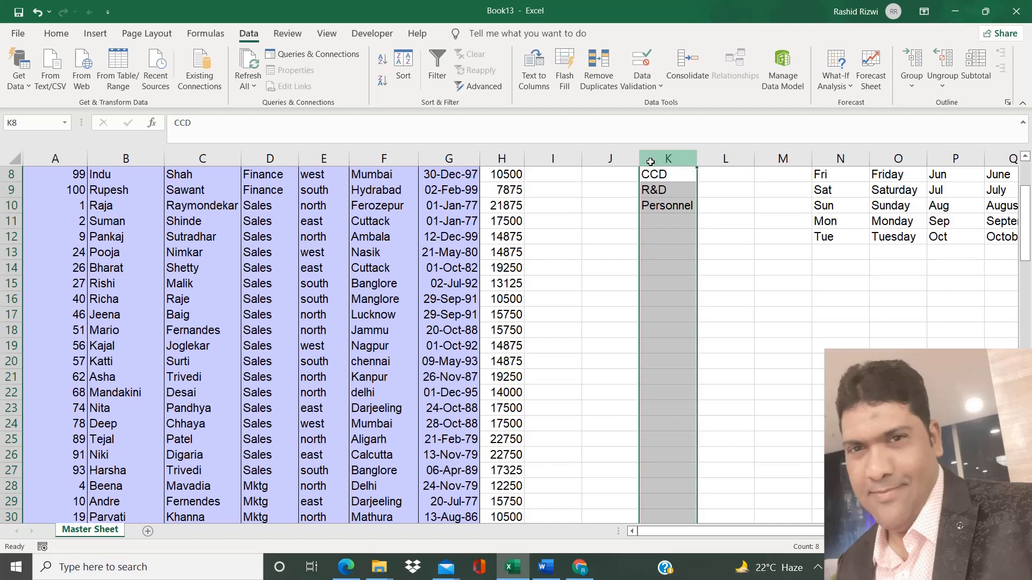
pyautogui.press('Up')
pyautogui.press('Up')
pyautogui.press('Up')
pyautogui.press('Up')
pyautogui.press('Up')
pyautogui.press('Up')
pyautogui.press('Up')
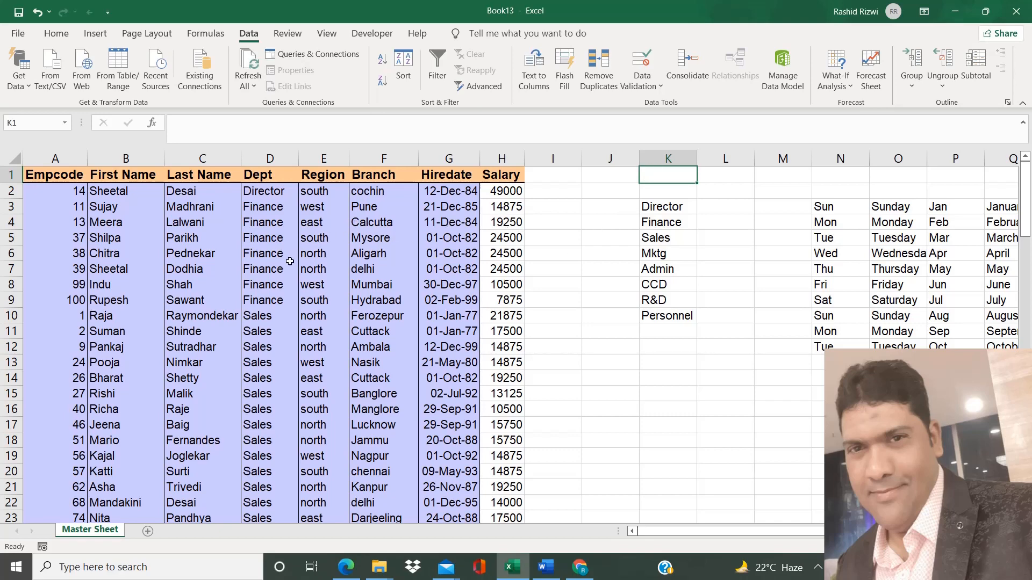
# Clear the department list from column K and dismiss the low-battery notice
pyautogui.click(661, 157)
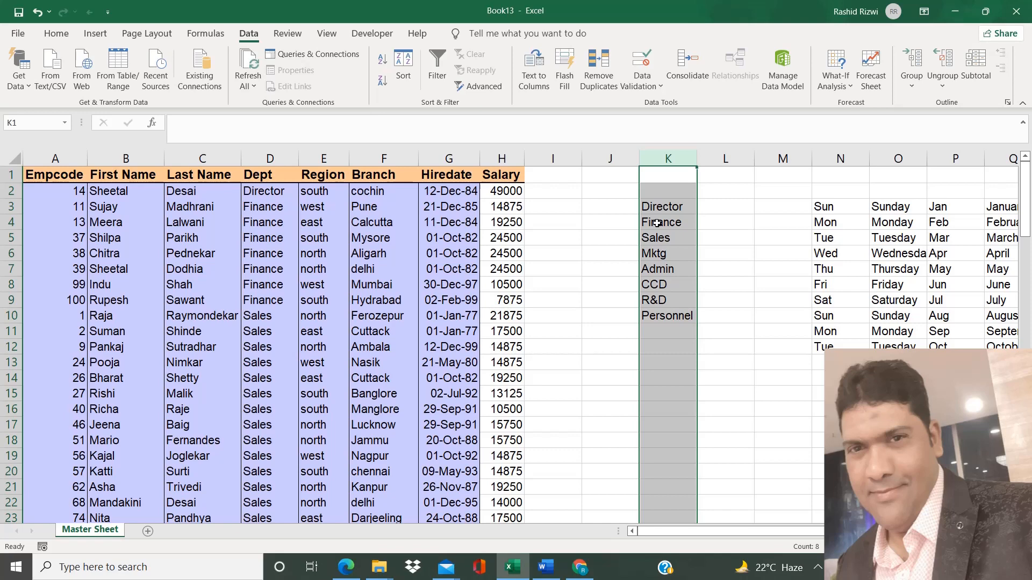
pyautogui.press('Delete')
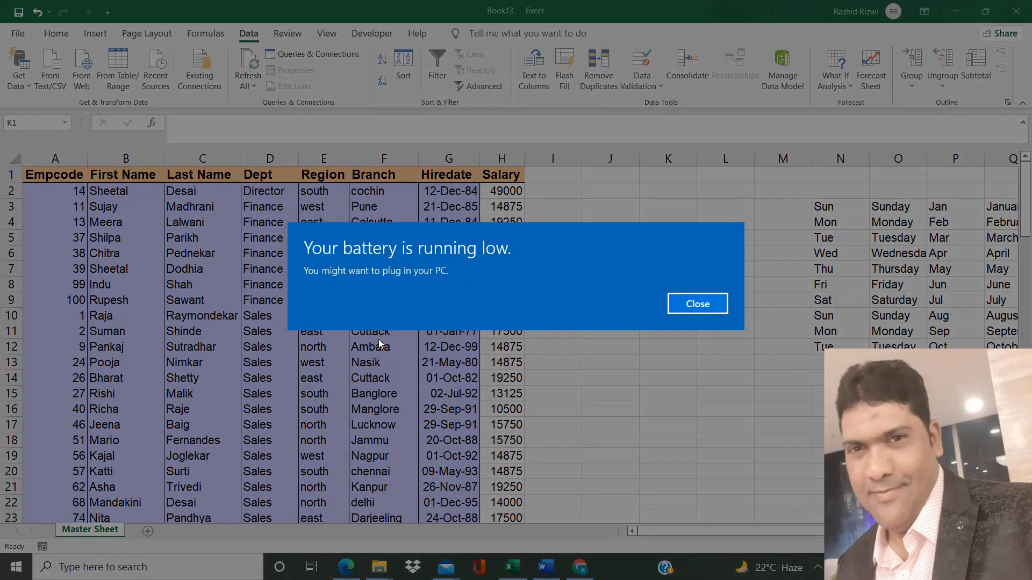
pyautogui.click(686, 308)
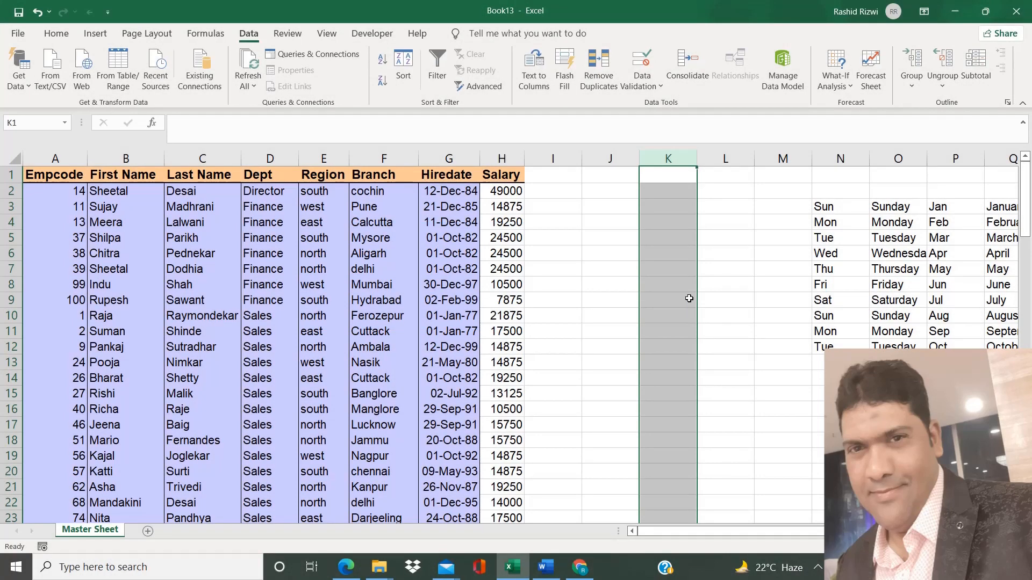
pyautogui.click(721, 208)
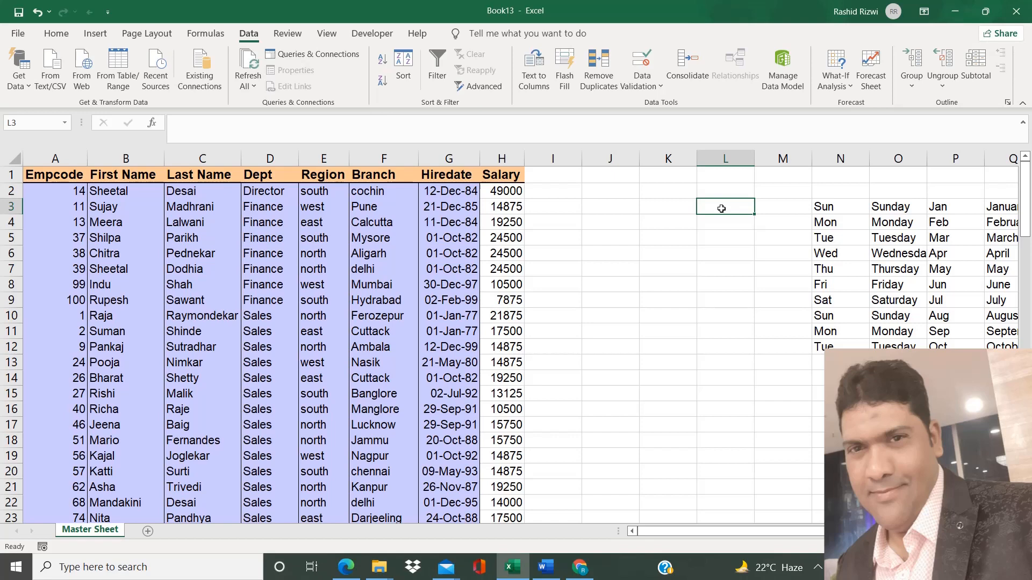
pyautogui.moveTo(721, 209); pyautogui.dragTo(517, 253)
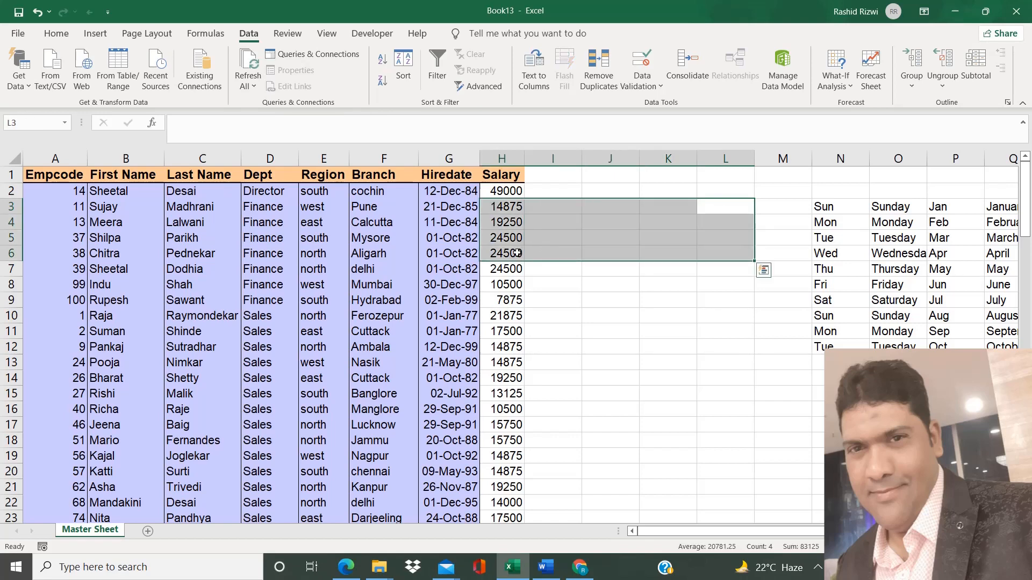
pyautogui.click(517, 253)
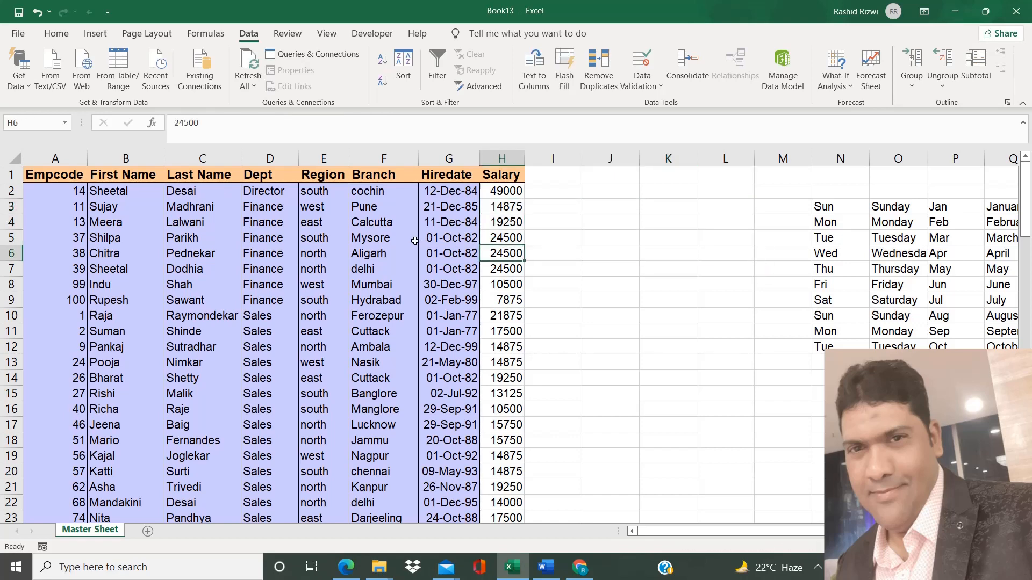